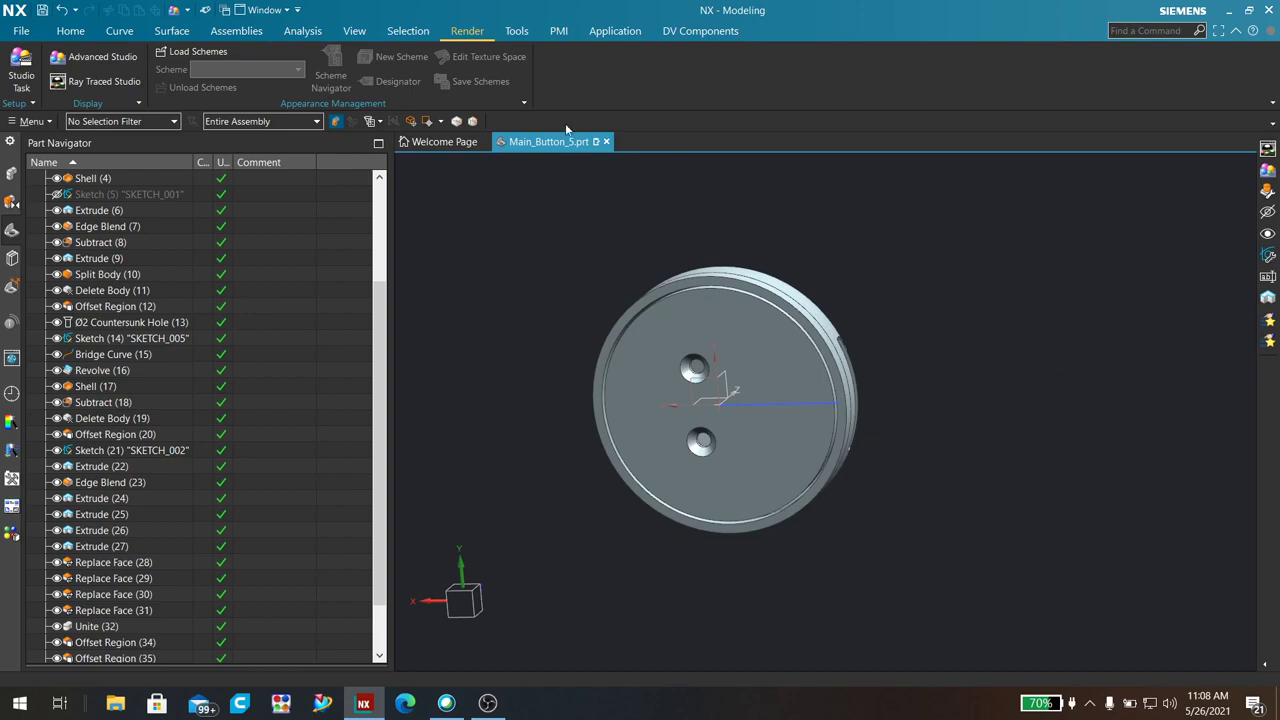
Enter the Studio Task rendering environment for the Main_Button_5 part.
left_click(468, 33)
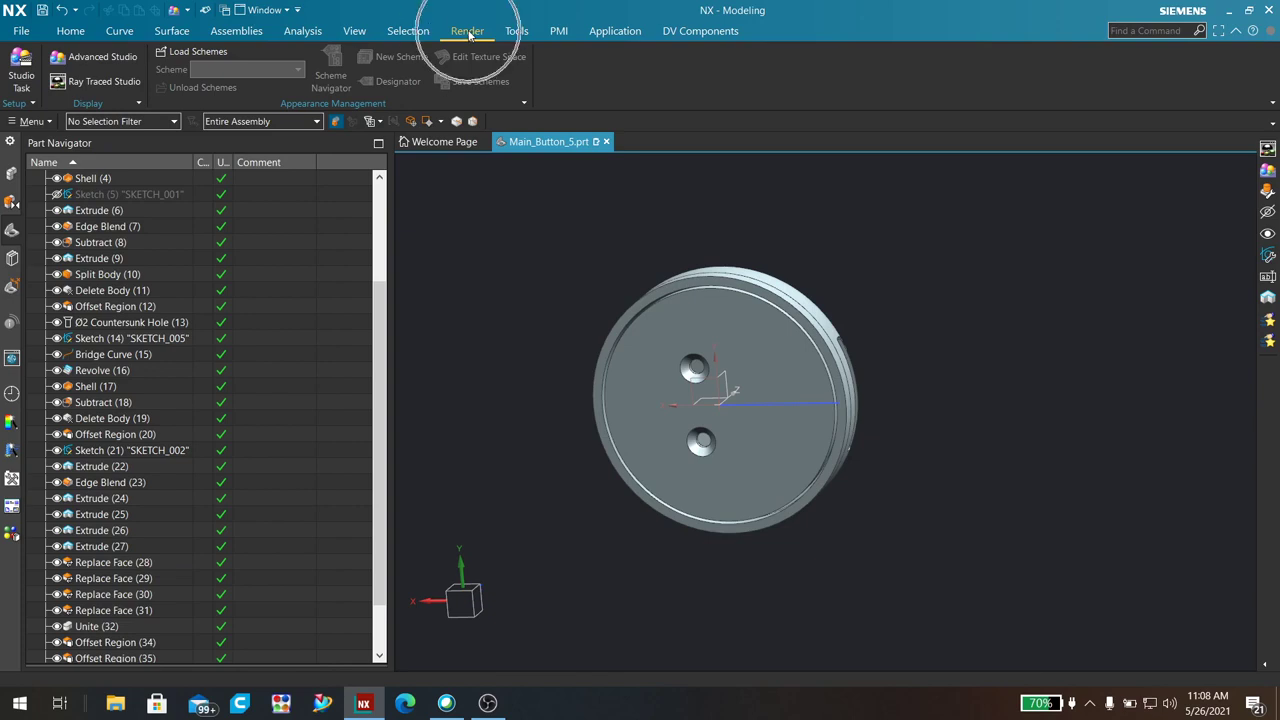
right_click(781, 31)
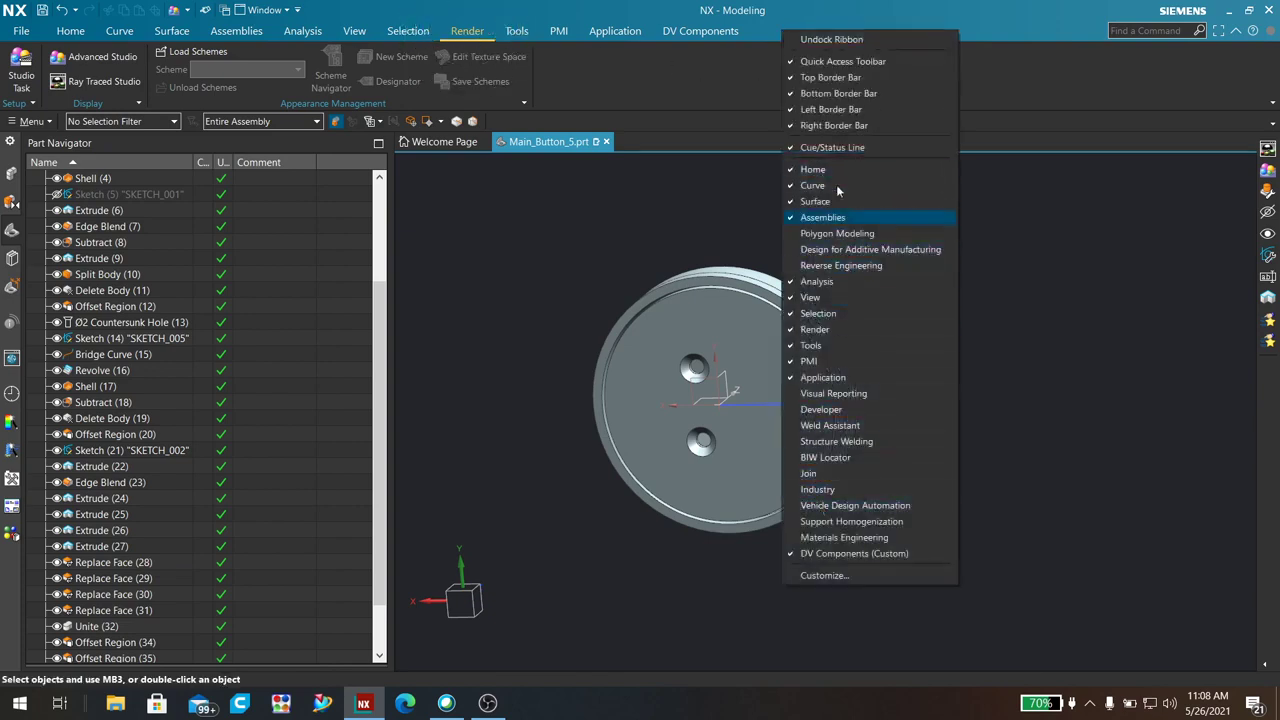
left_click(664, 72)
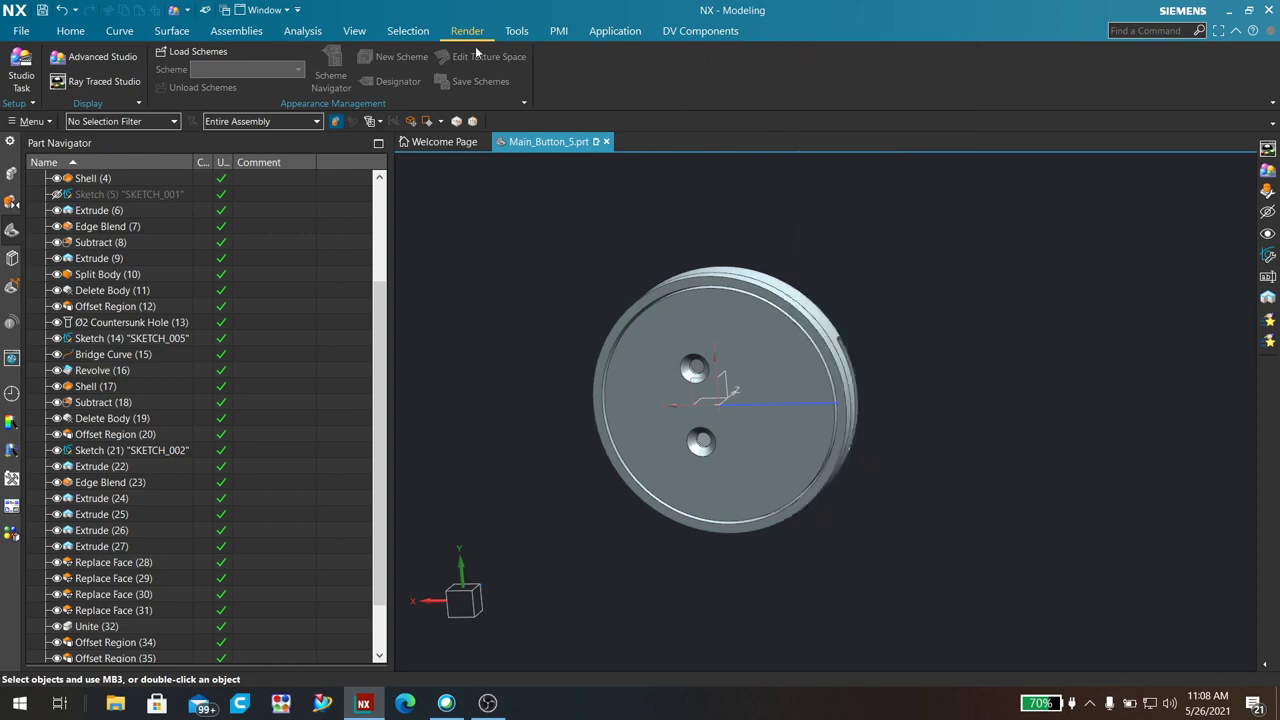
left_click(24, 84)
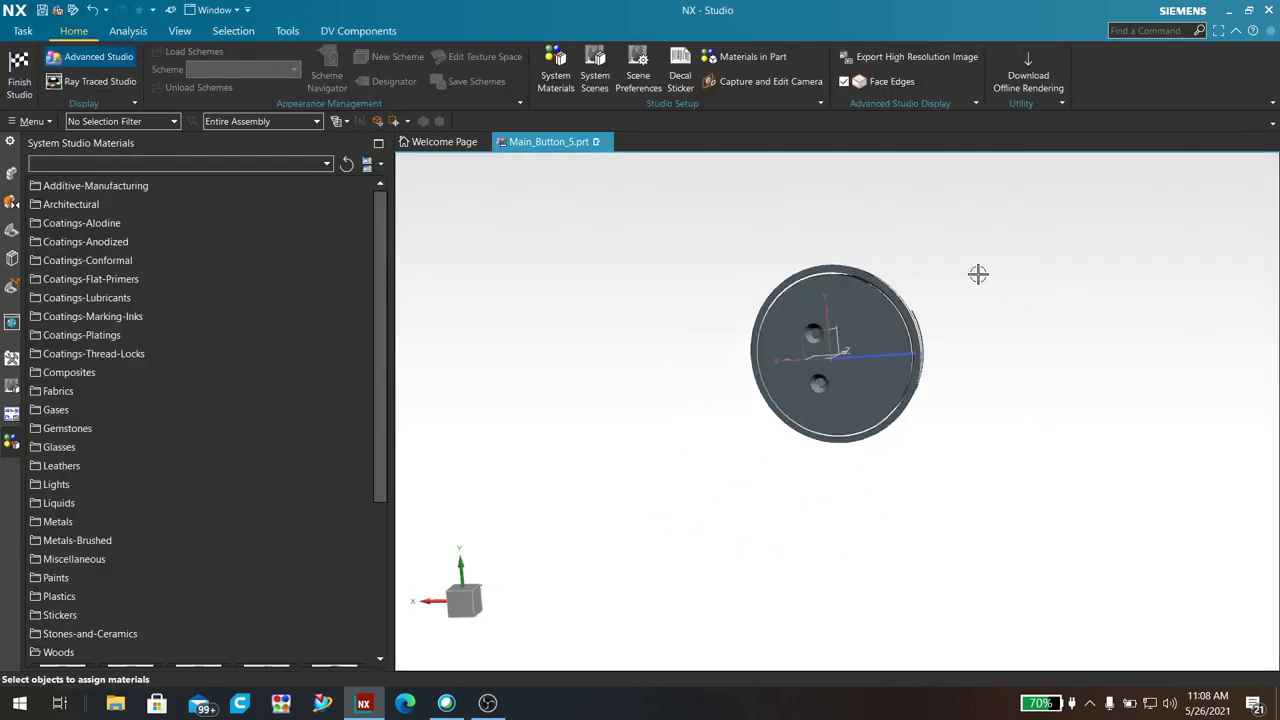
Make the collection of studio materials used in the part available alongside the system studio materials.
middle_click_drag(978, 274, 934, 246)
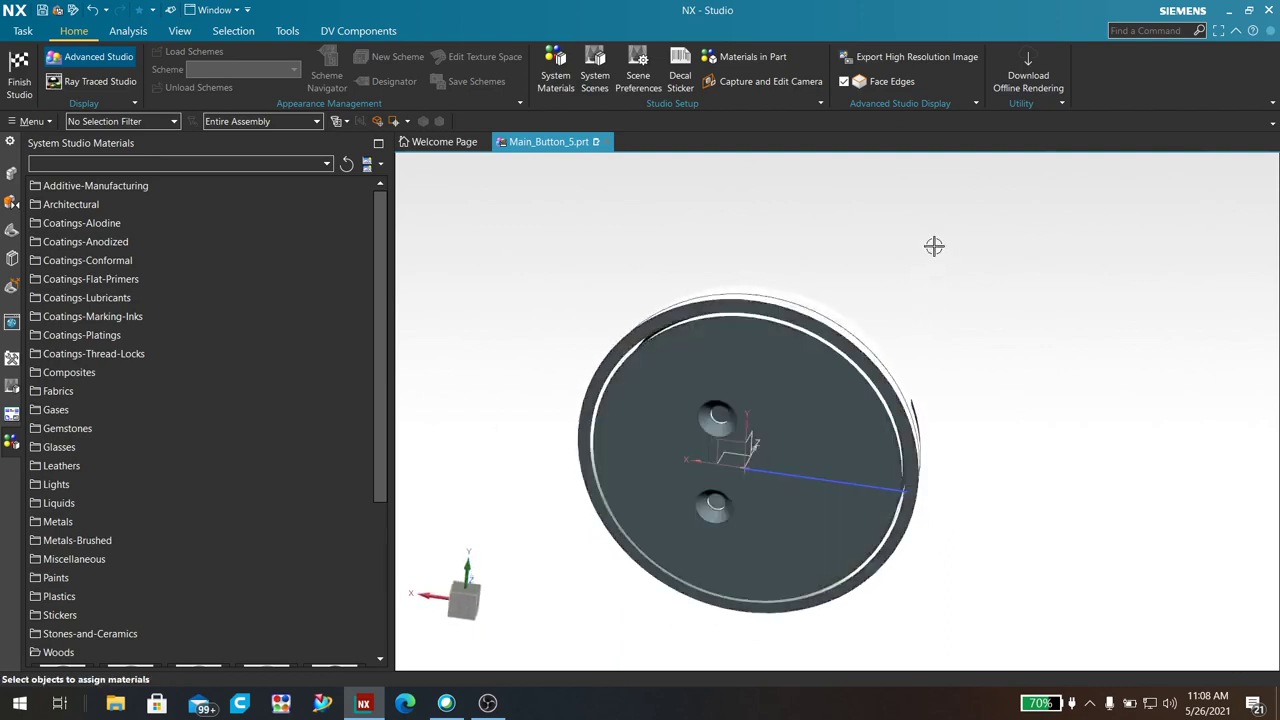
scroll(914, 314, "down", 4)
scroll(918, 317, "up", 2)
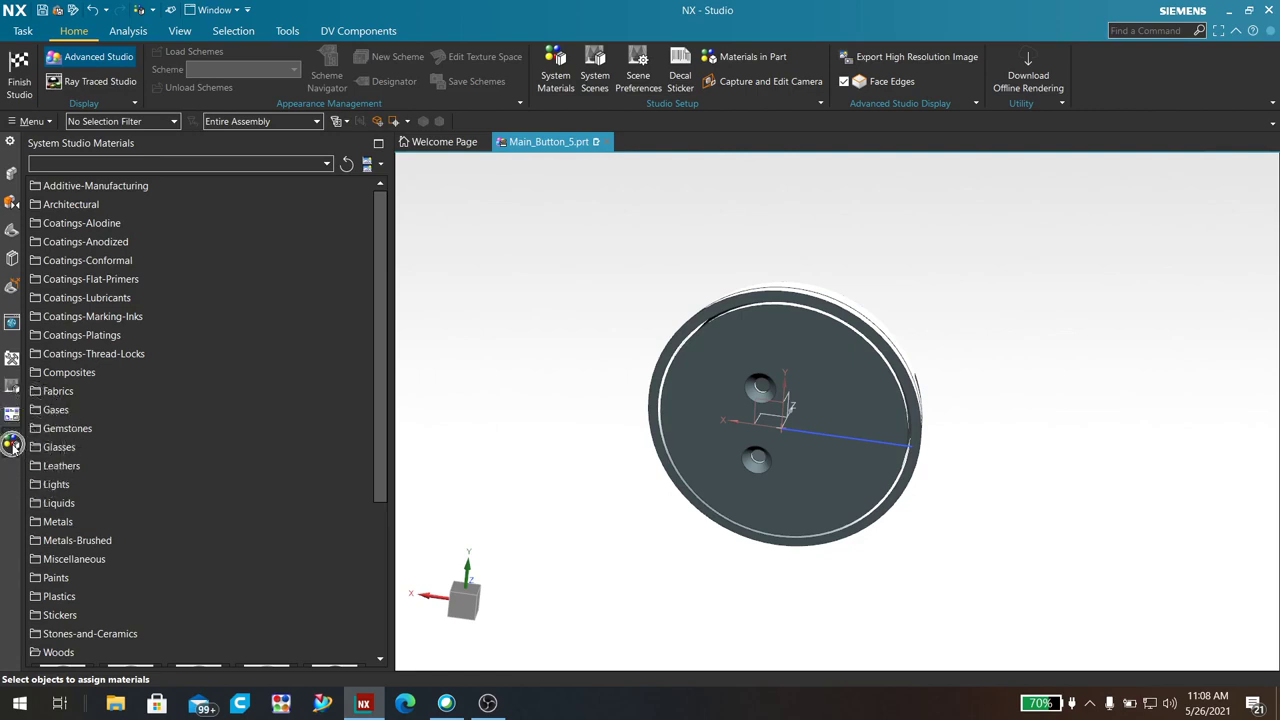
left_click(785, 60)
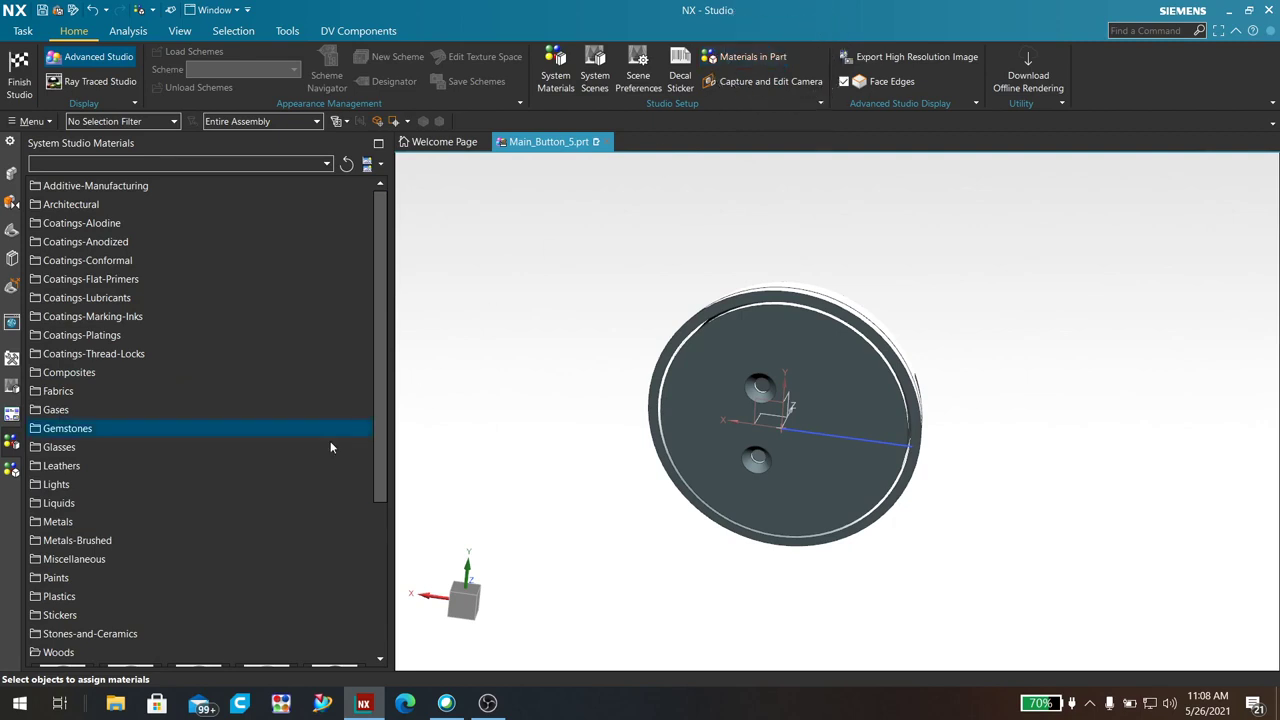
left_click(11, 470)
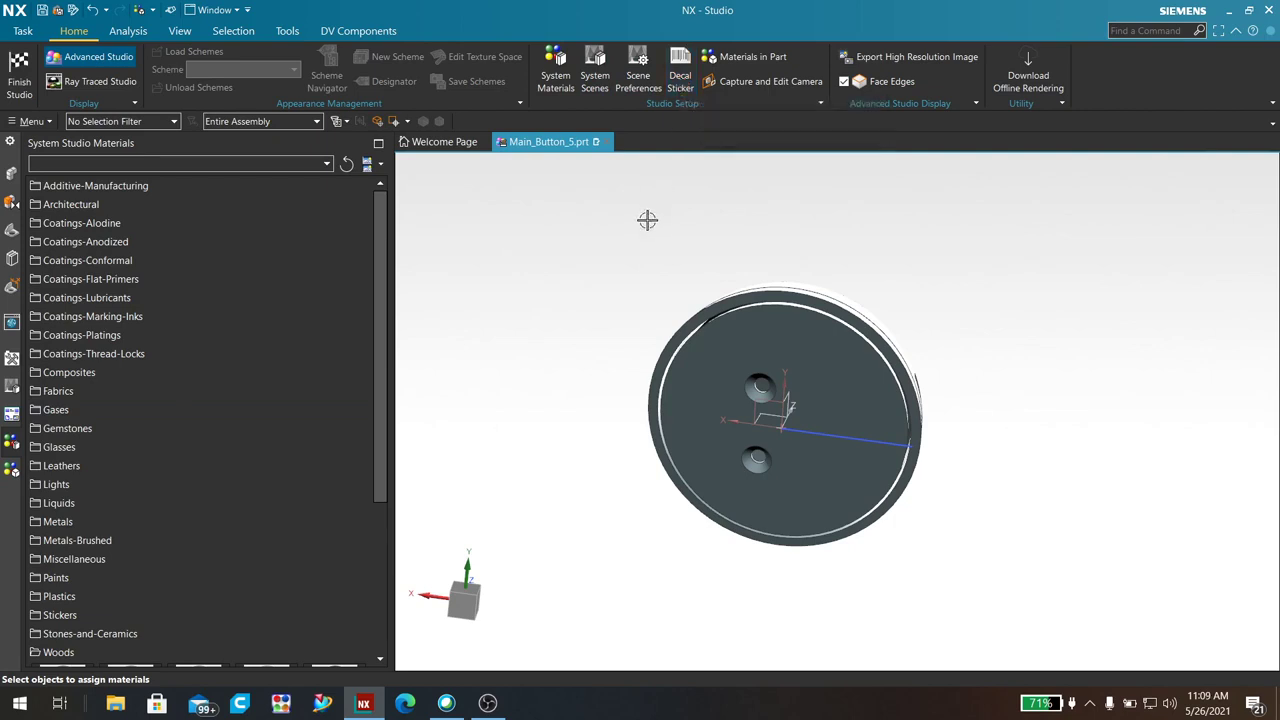
Assign the ABS High Gloss Black plastic to the Solid Body of Revolve(16), the button's outer housing.
middle_click_drag(666, 283, 584, 328)
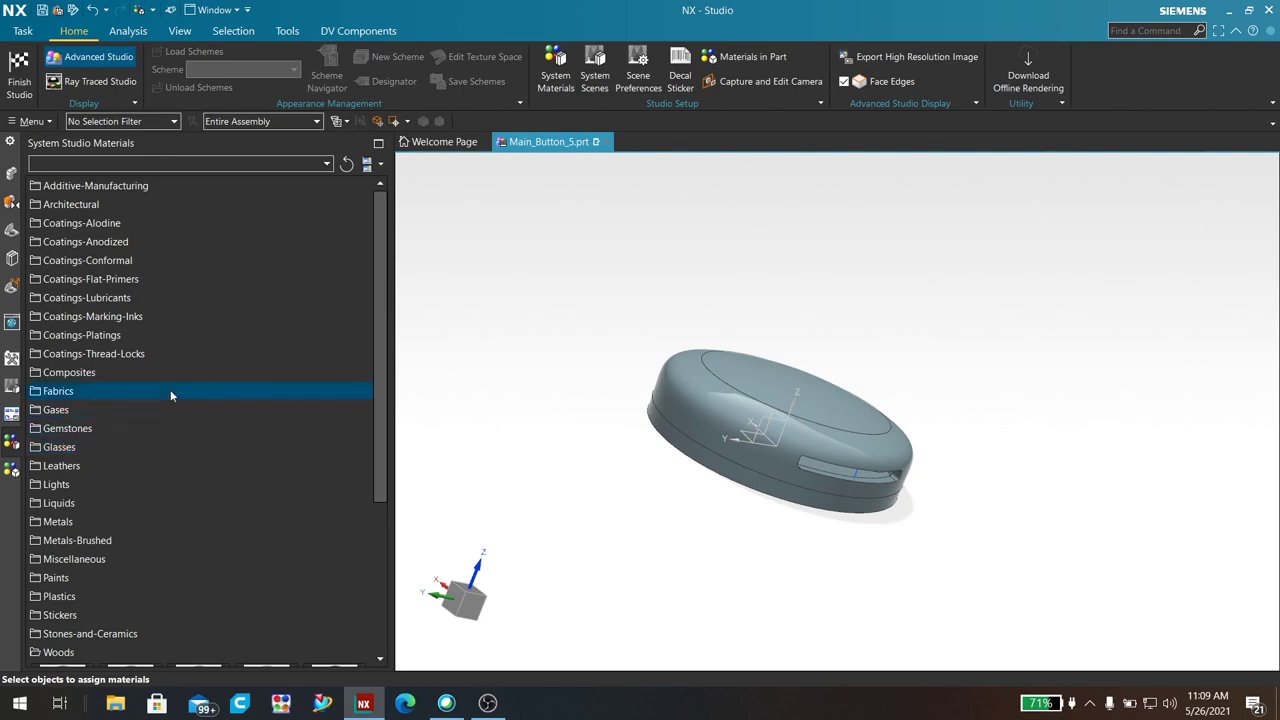
left_click_drag(383, 346, 392, 319)
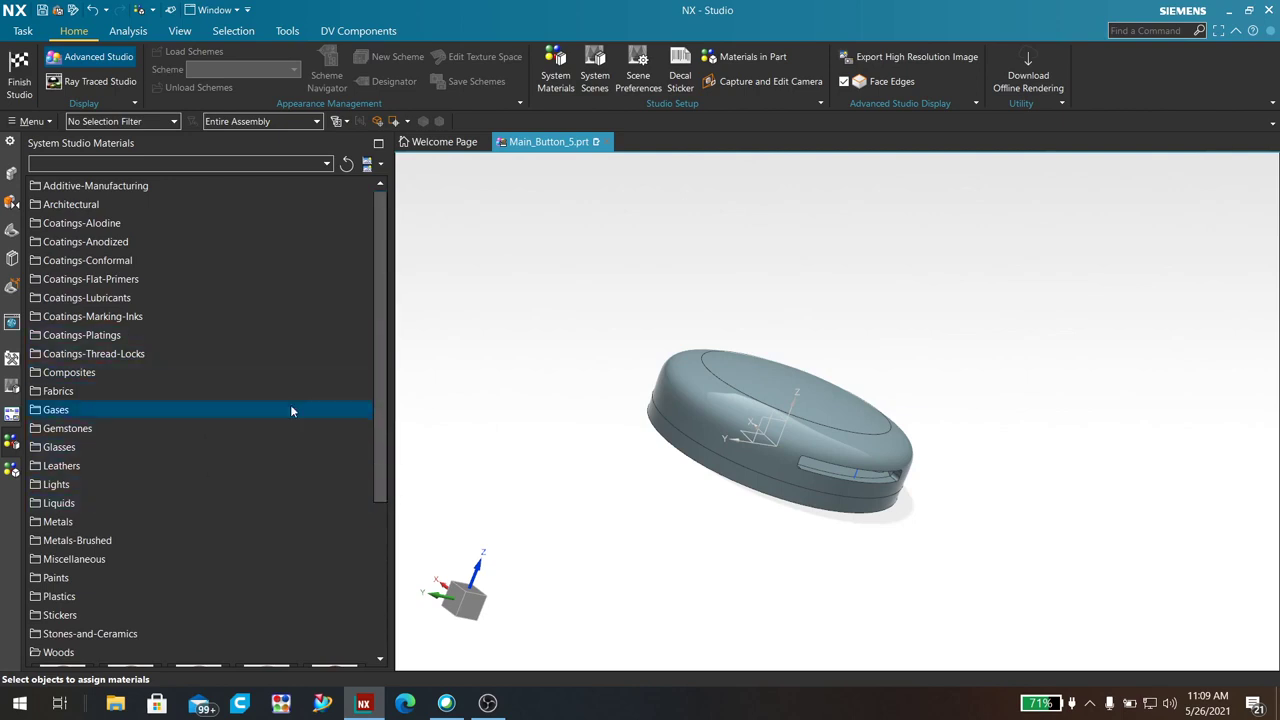
left_click(75, 598)
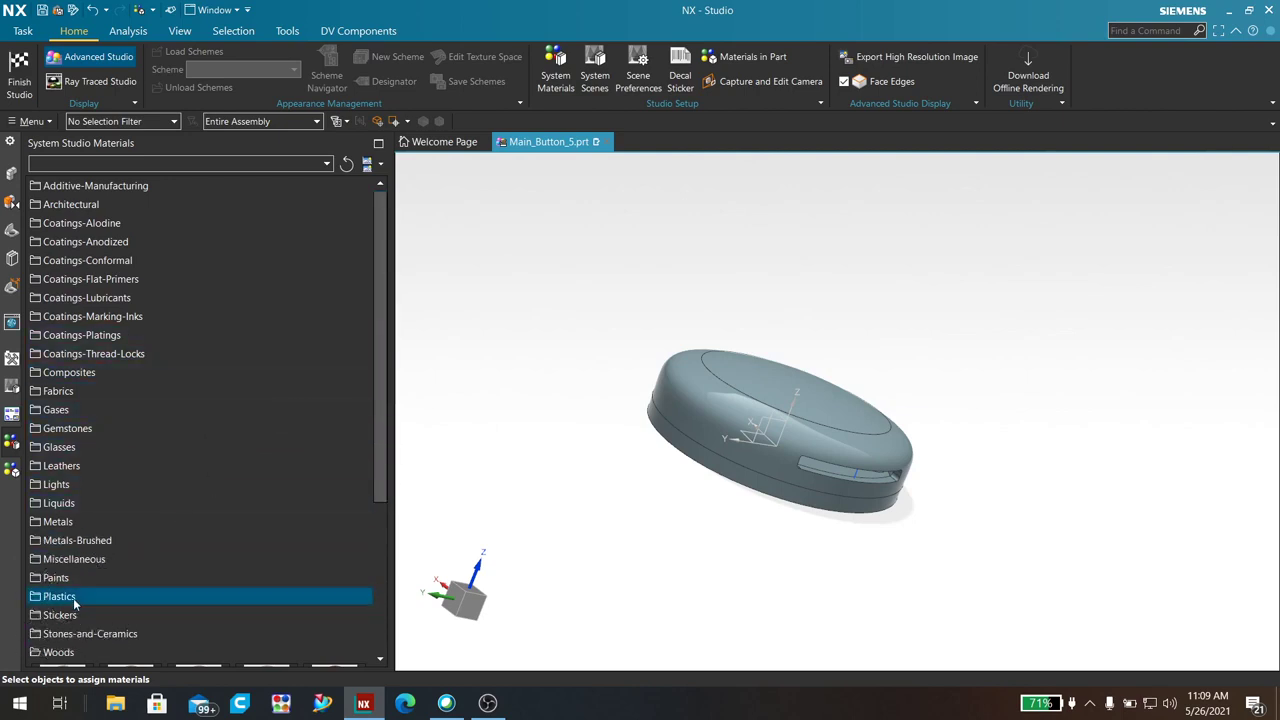
scroll(324, 460, "down", 6)
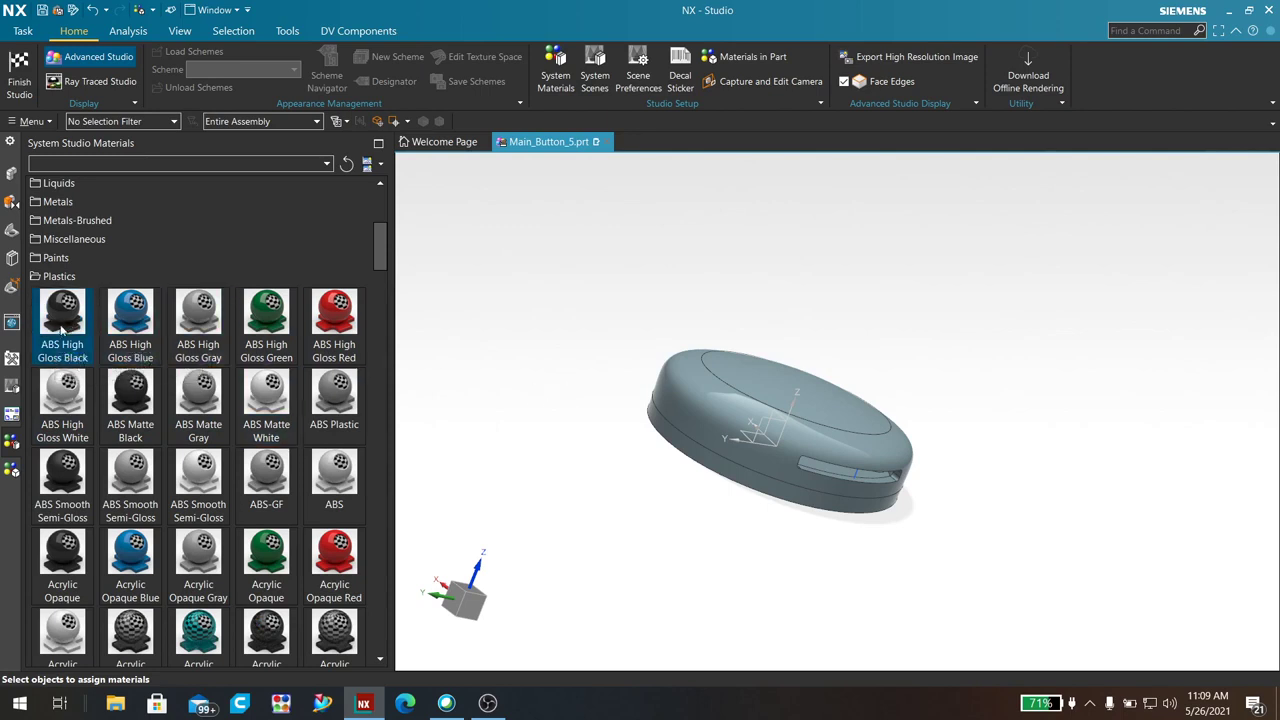
left_click_drag(62, 318, 118, 310)
left_click_drag(376, 310, 702, 402)
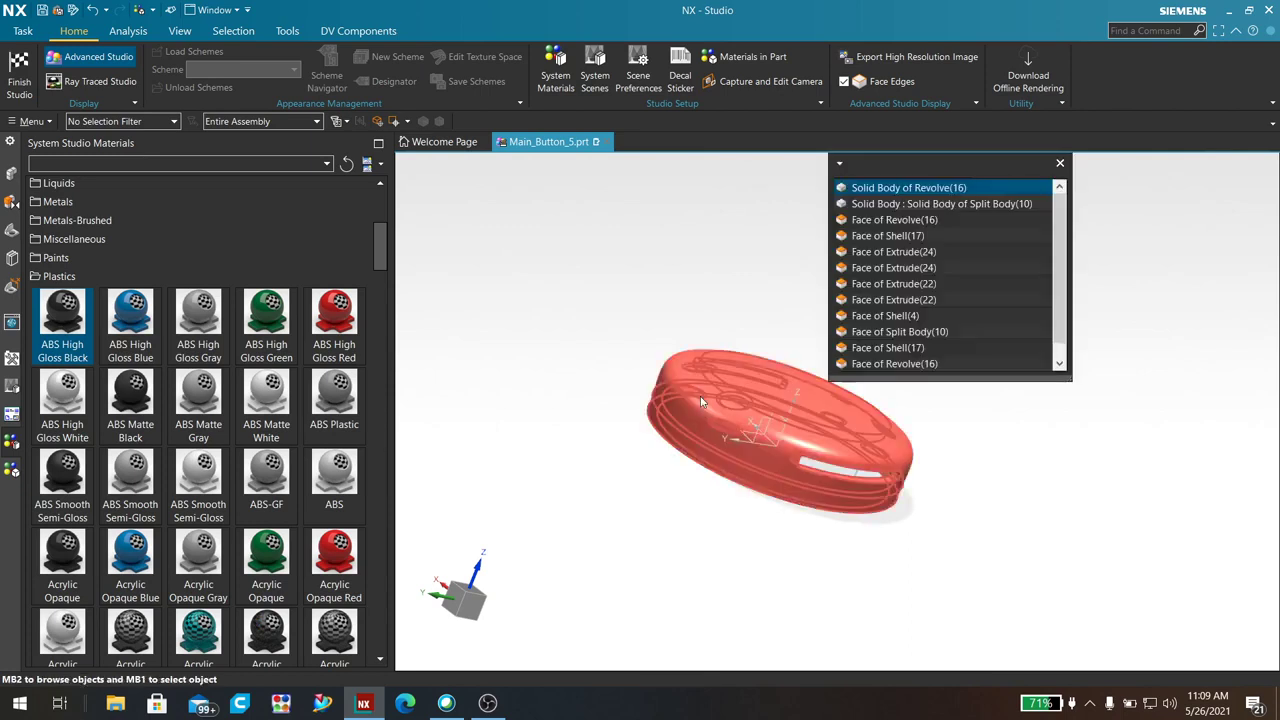
left_click(919, 188)
Assign the ABS Matte Black plastic to the Solid Body of Split Body(10), the plate with the two holes on the underside.
middle_click_drag(957, 320, 1036, 471)
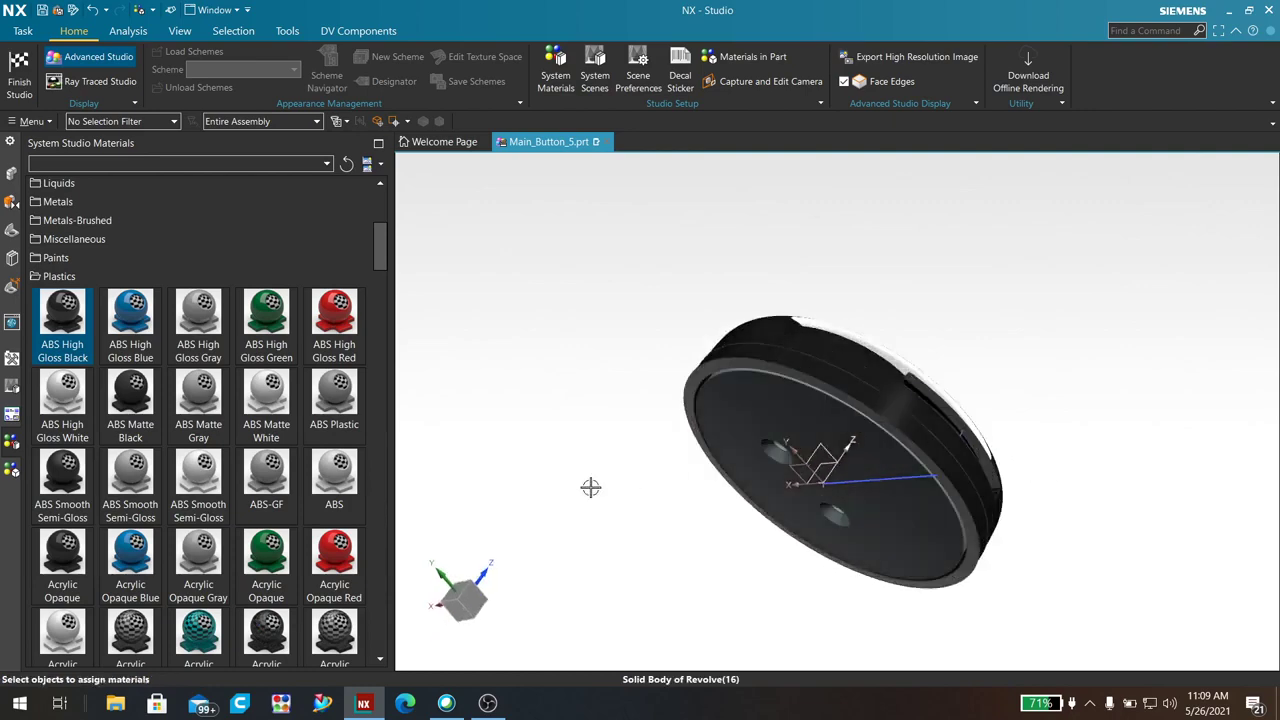
mouse_move(590, 487)
middle_mouse_down()
mouse_move(591, 403)
mouse_move(588, 485)
middle_mouse_up()
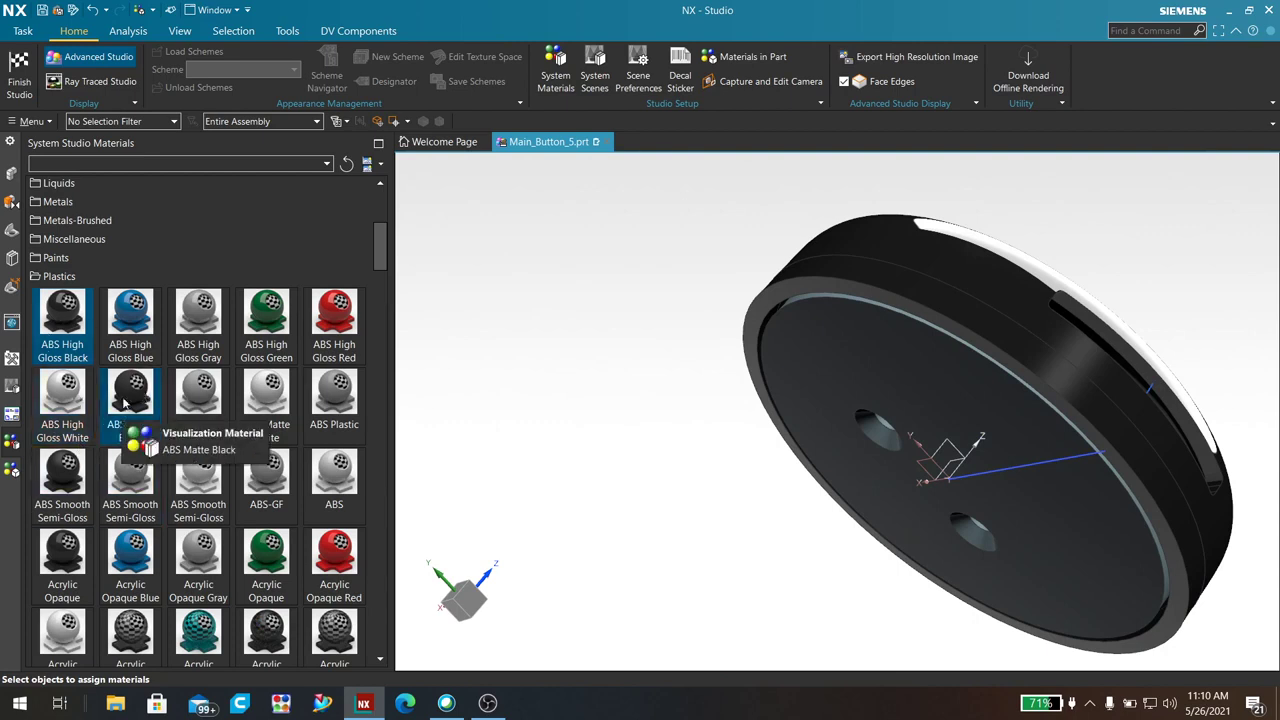
left_click_drag(136, 386, 848, 390)
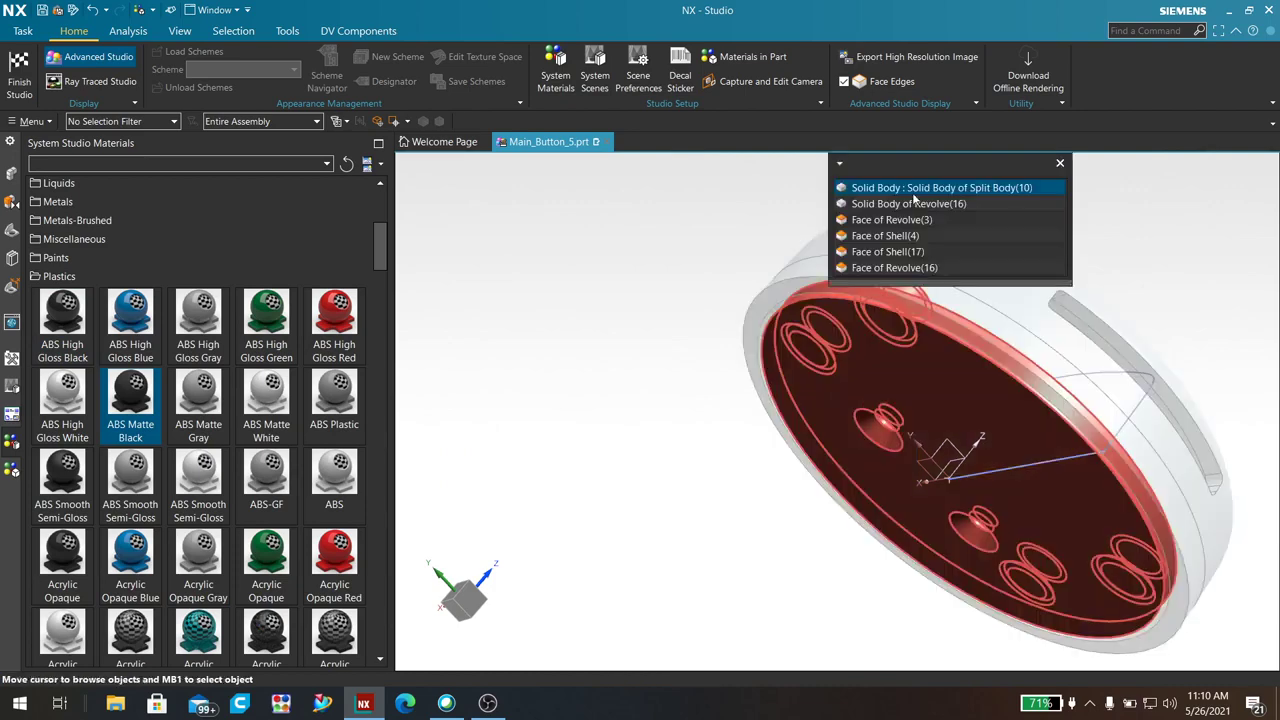
left_click(922, 191)
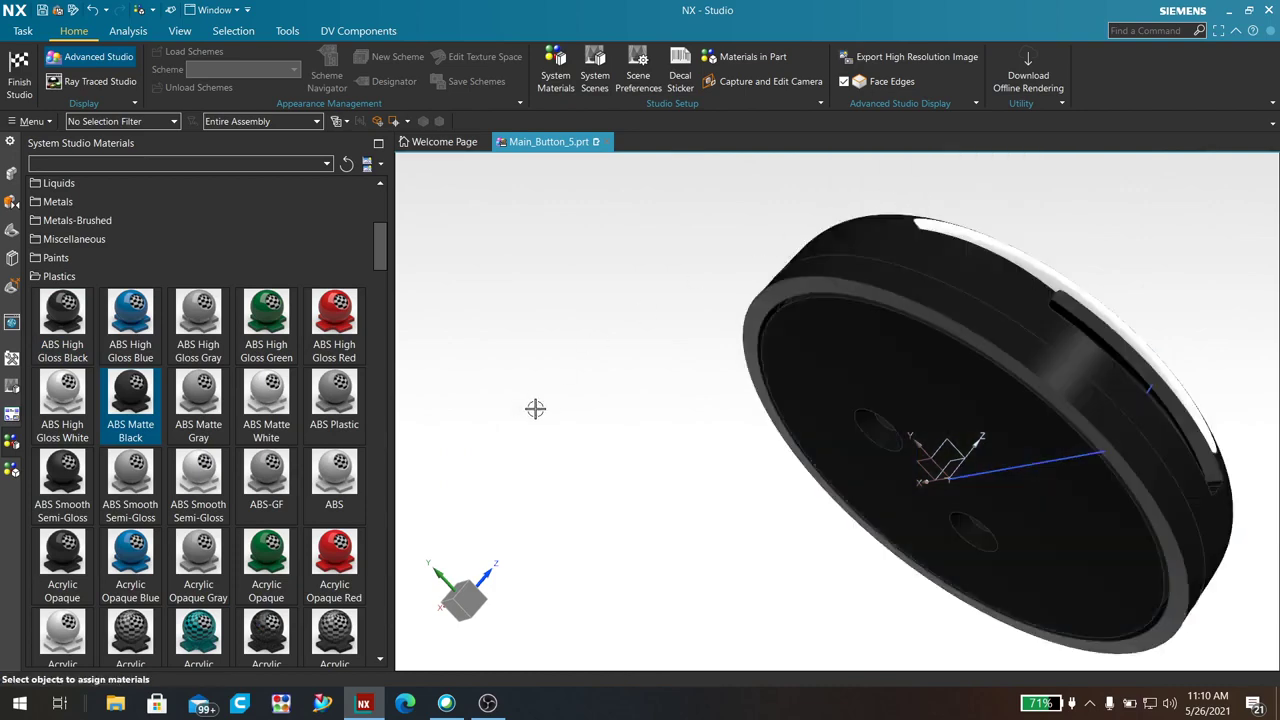
Display the studio materials in the part and show where ABS Matte Black is used on the model.
scroll(534, 409, "down", 3)
mouse_move(634, 355)
middle_mouse_down()
mouse_move(666, 380)
mouse_move(597, 403)
mouse_move(626, 357)
mouse_move(589, 378)
mouse_move(614, 366)
middle_mouse_up()
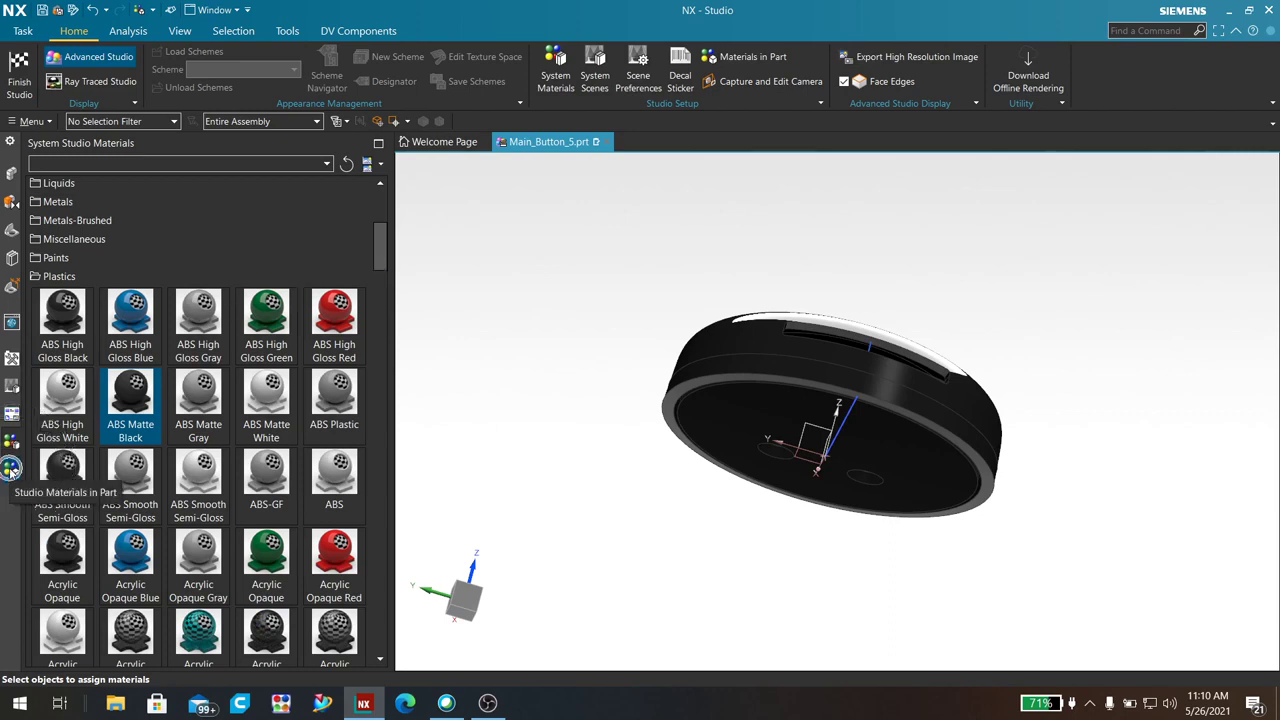
left_click(11, 469)
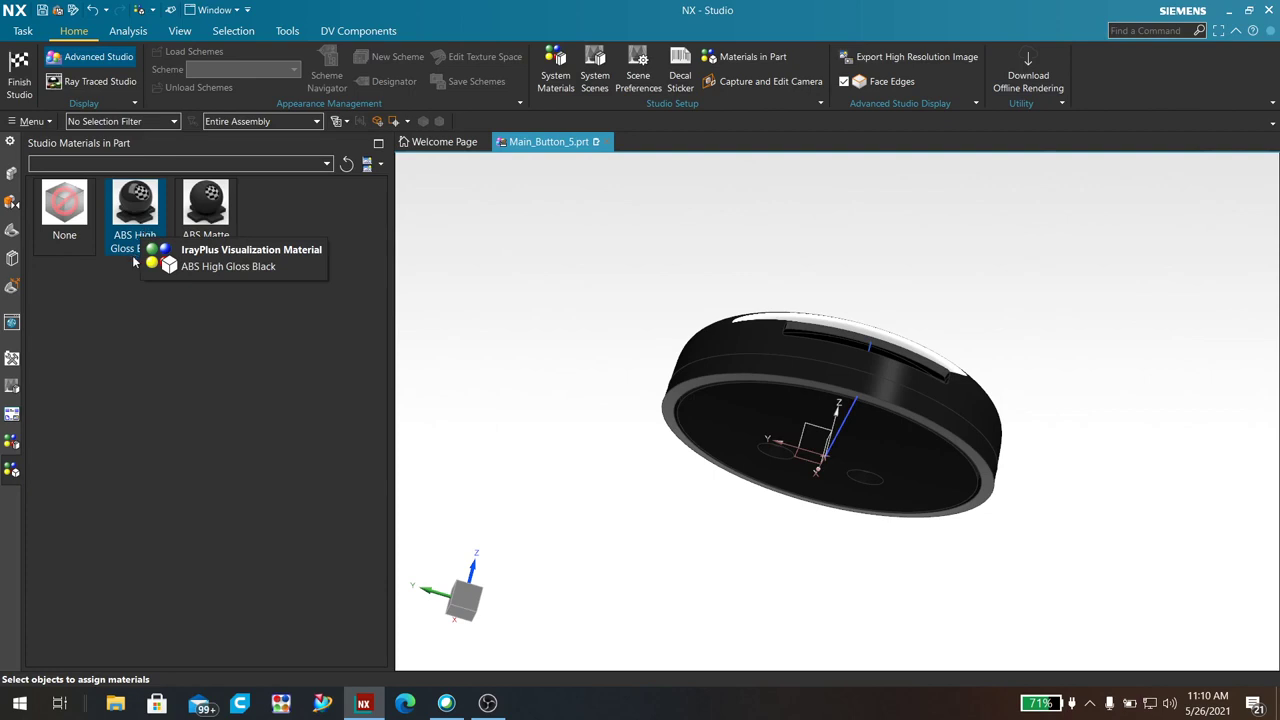
right_click(210, 214)
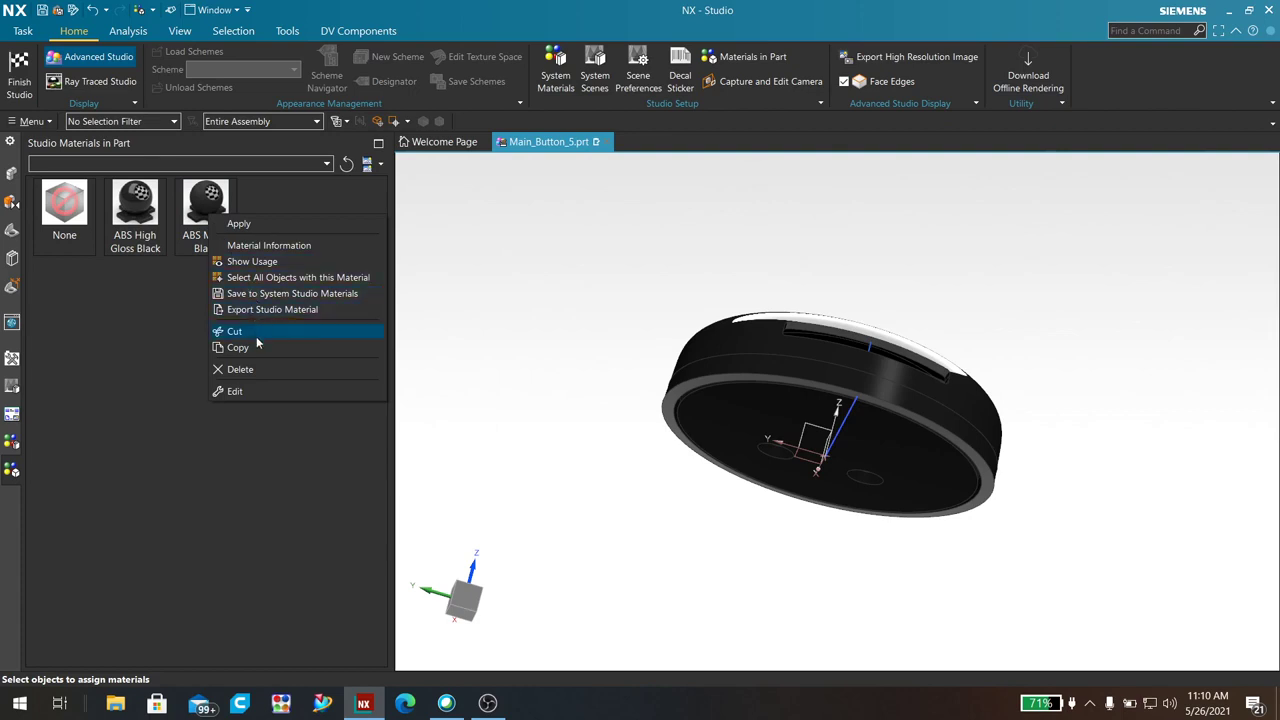
left_click(274, 262)
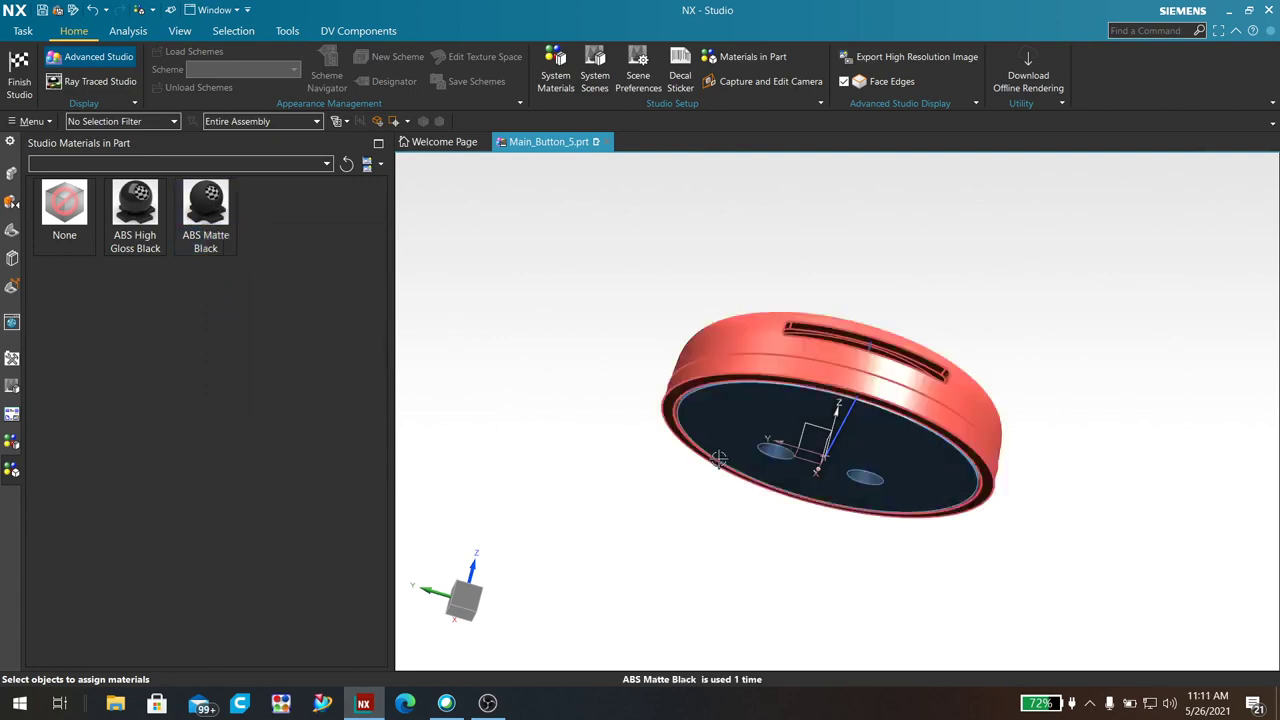
middle_click_drag(529, 503, 557, 400)
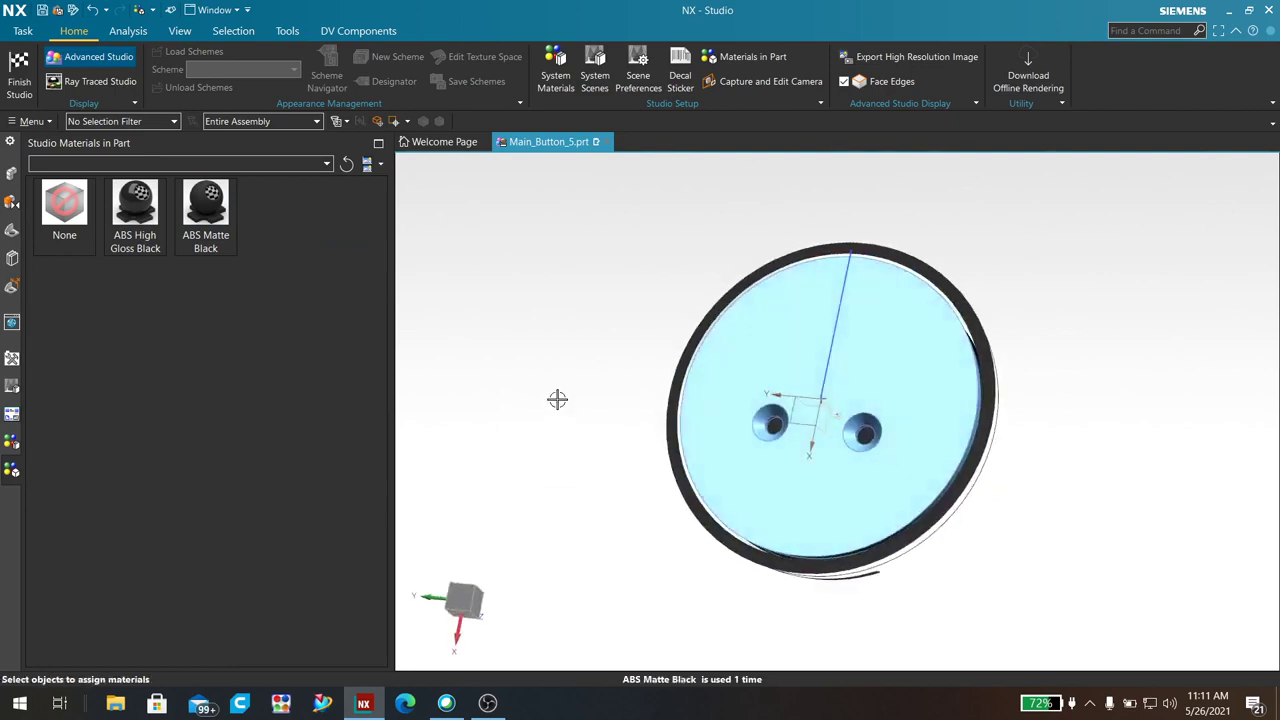
middle_click_drag(543, 351, 472, 404)
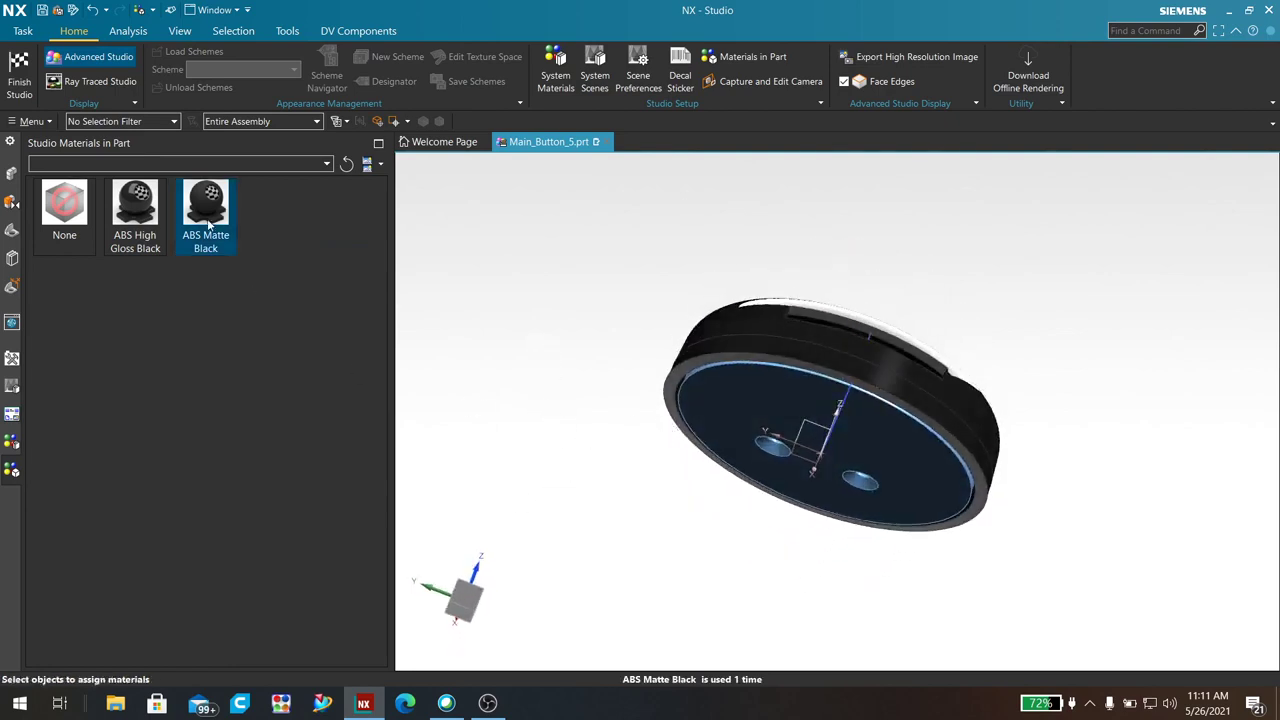
Review the material information of ABS Matte Black, from its base properties through the geometric and global texture space values.
right_click(206, 218)
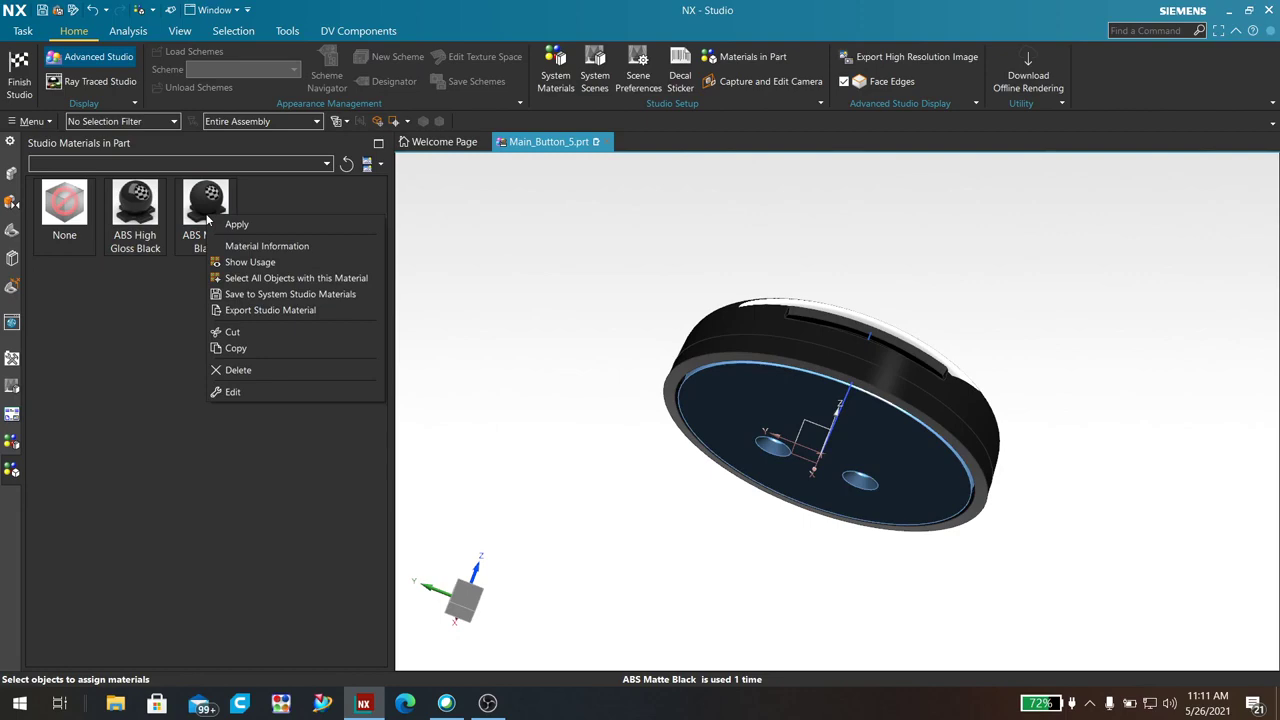
left_click(277, 250)
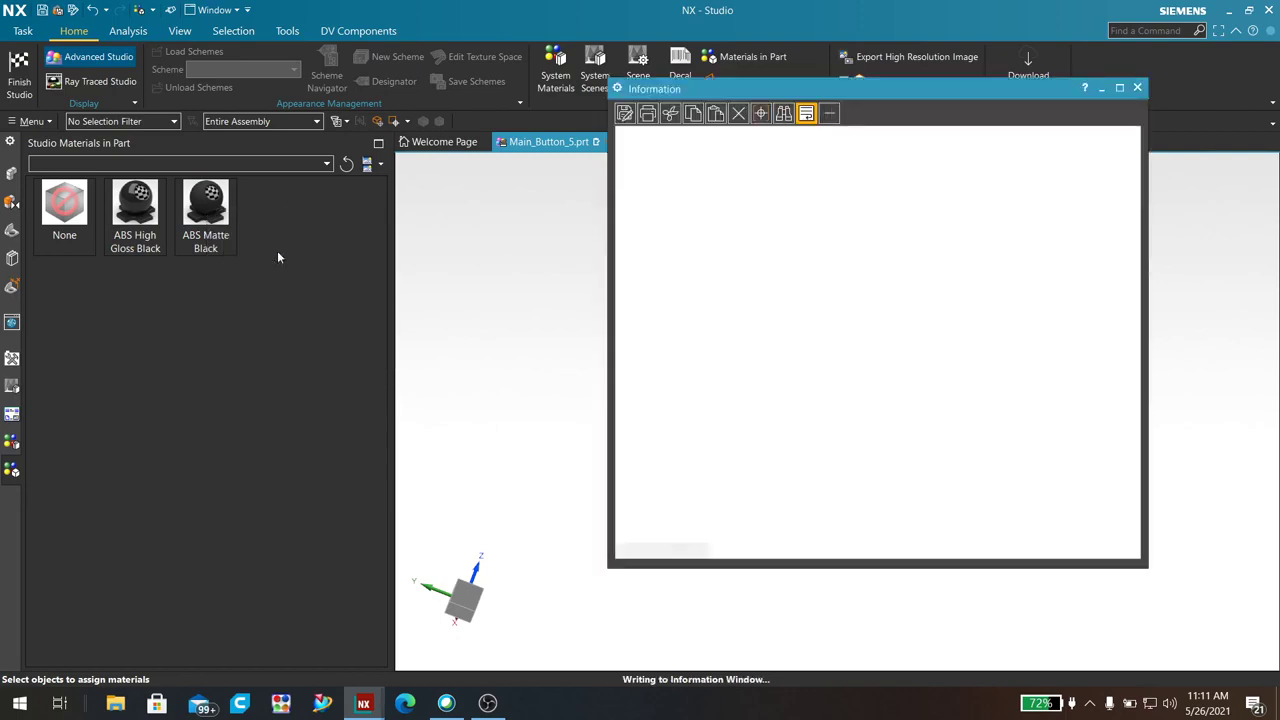
scroll(870, 345, "down", 5)
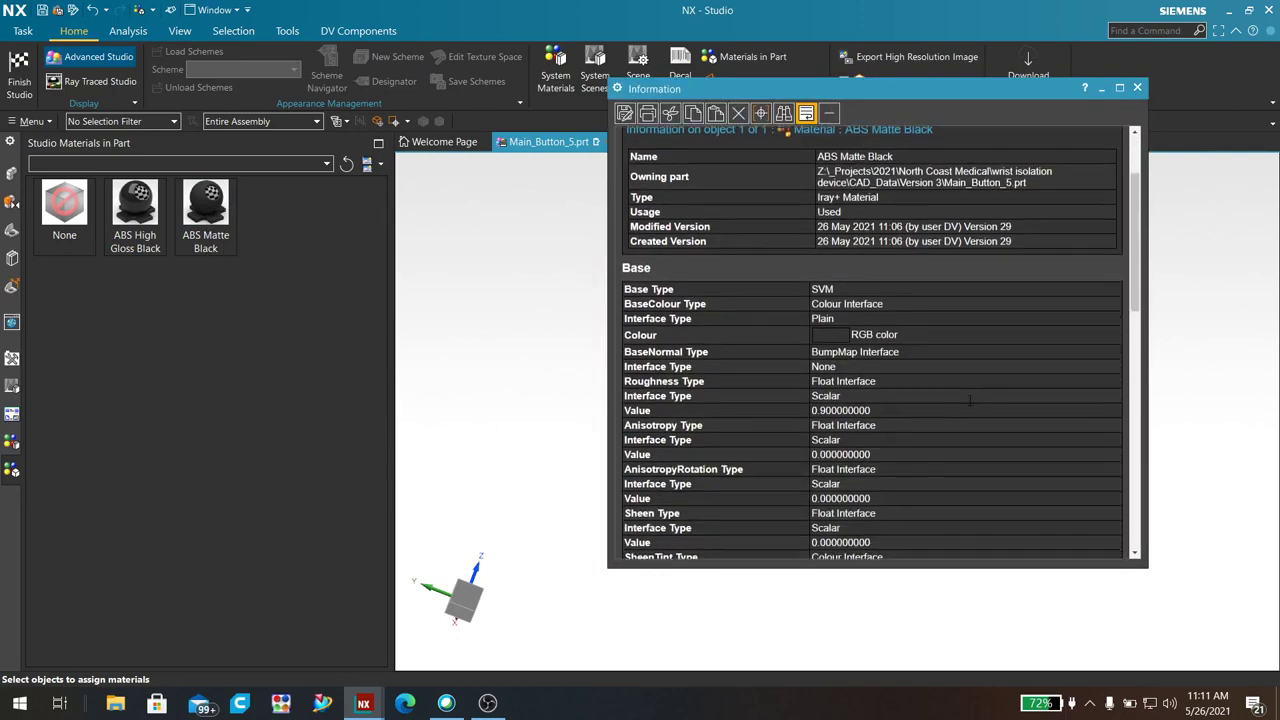
scroll(870, 345, "down", 3)
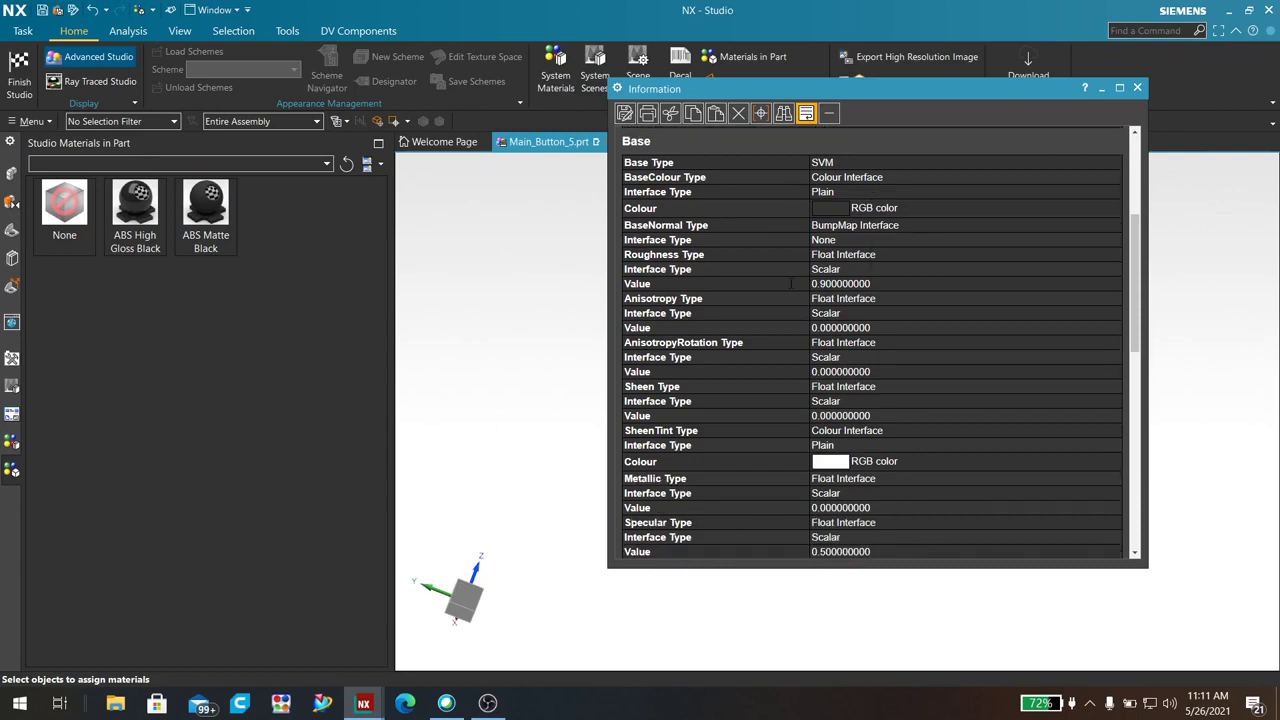
scroll(872, 345, "down", 4)
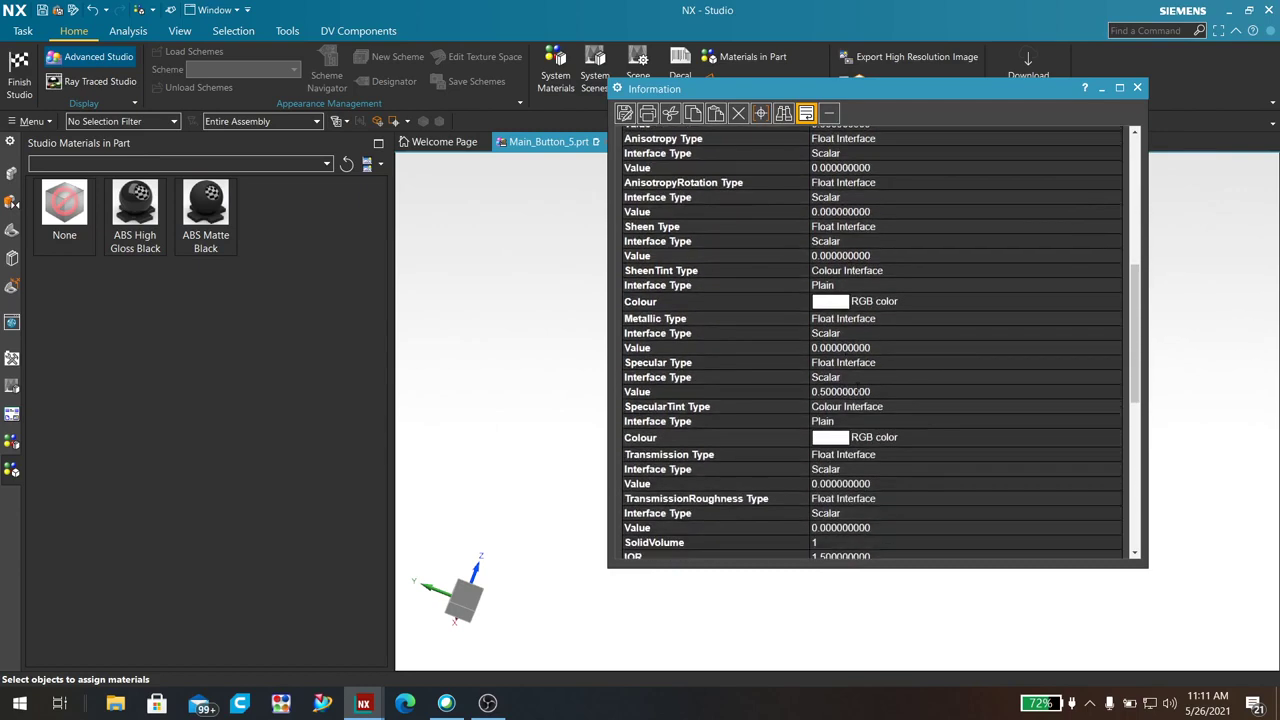
scroll(872, 345, "down", 3)
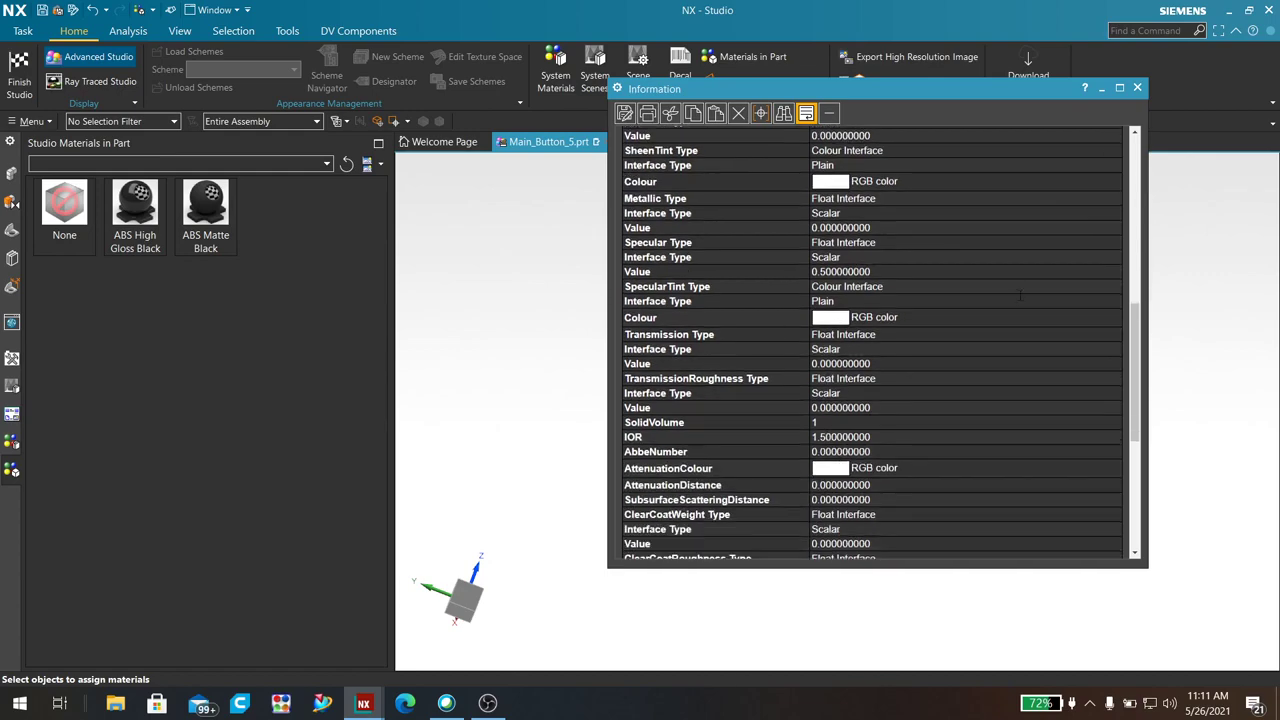
scroll(1020, 295, "down", 3)
scroll(737, 355, "down", 6)
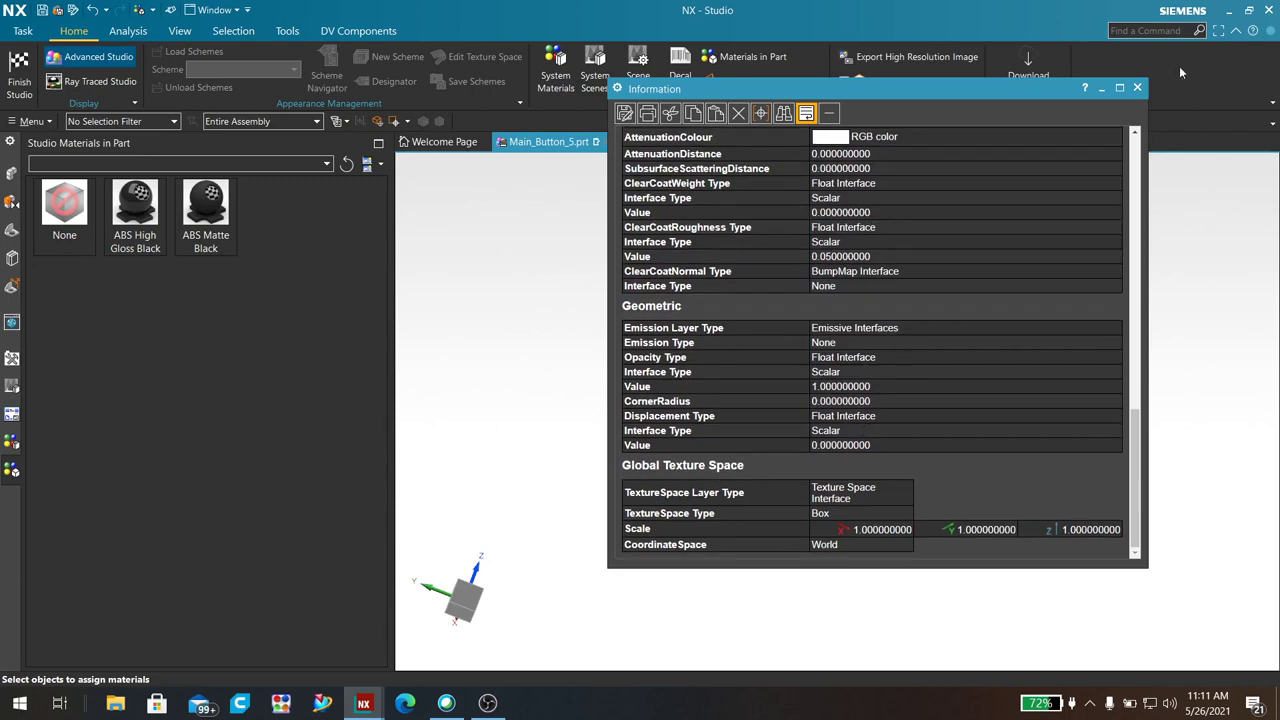
left_click(1137, 87)
Open ABS Matte Black for editing and inspect the colour choices of its Base - SVM layer without changing the colour.
right_click(214, 212)
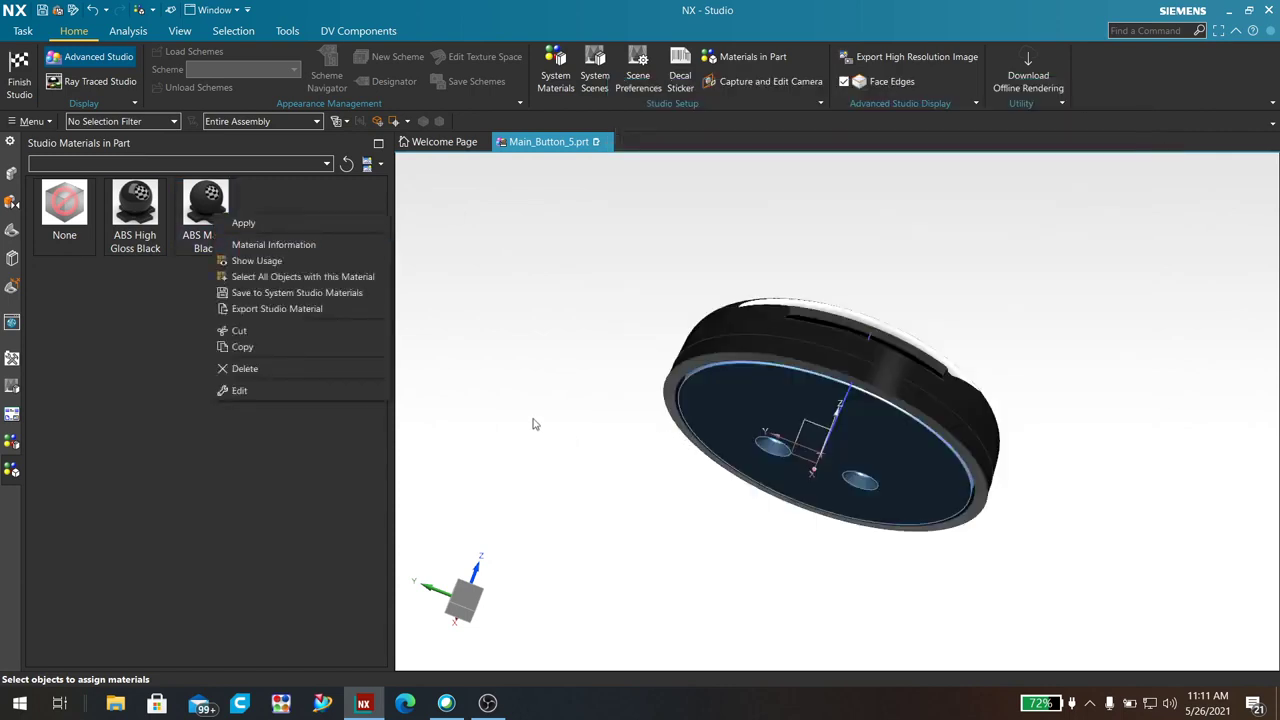
left_click(239, 391)
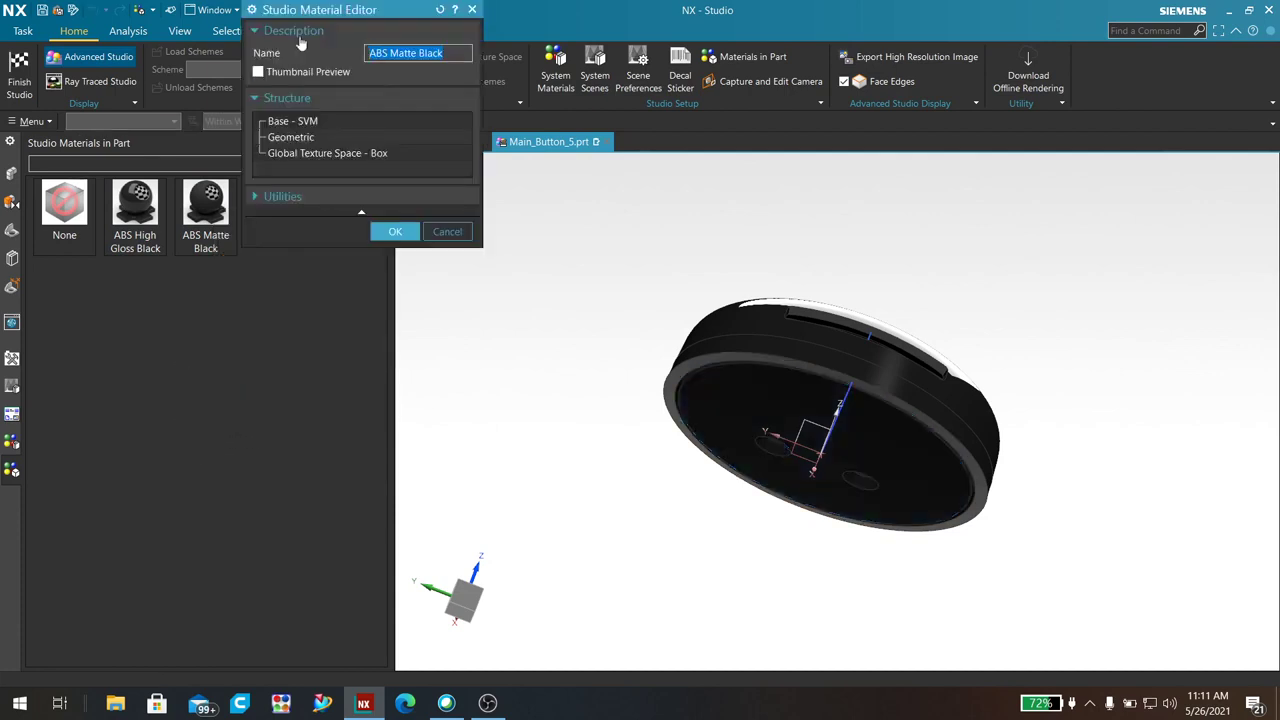
left_click_drag(345, 10, 500, 203)
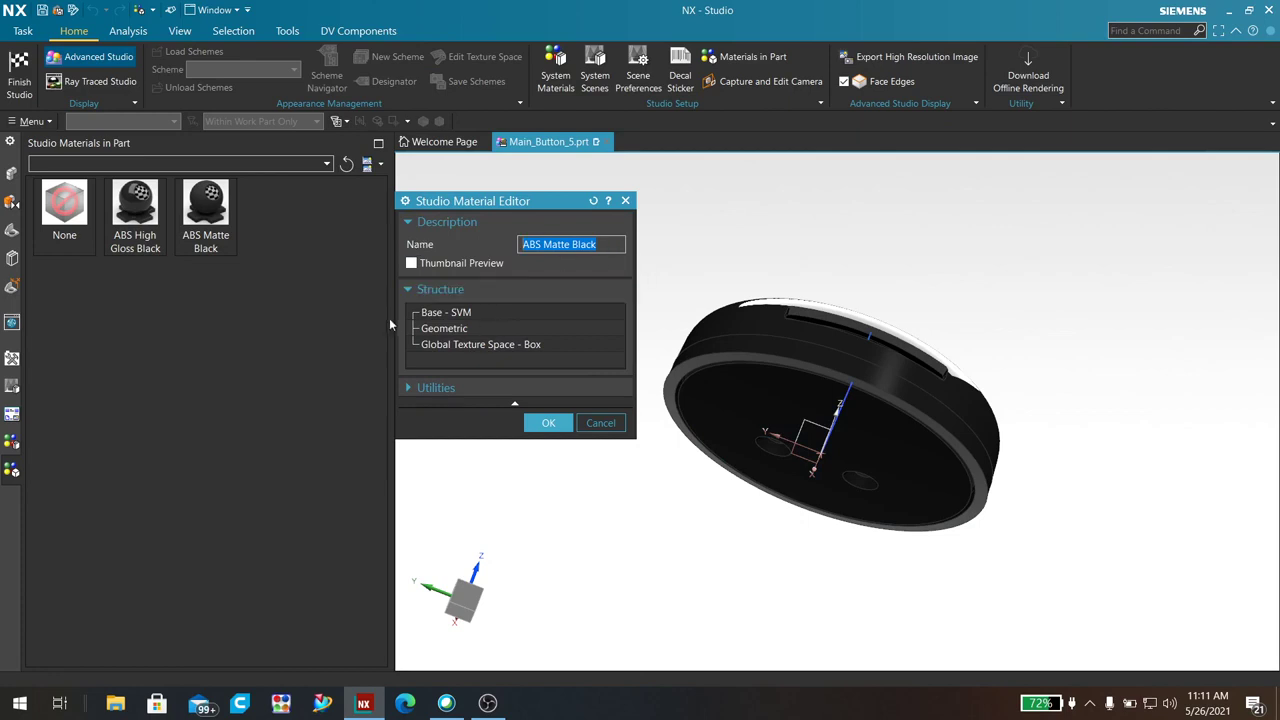
left_click(442, 314)
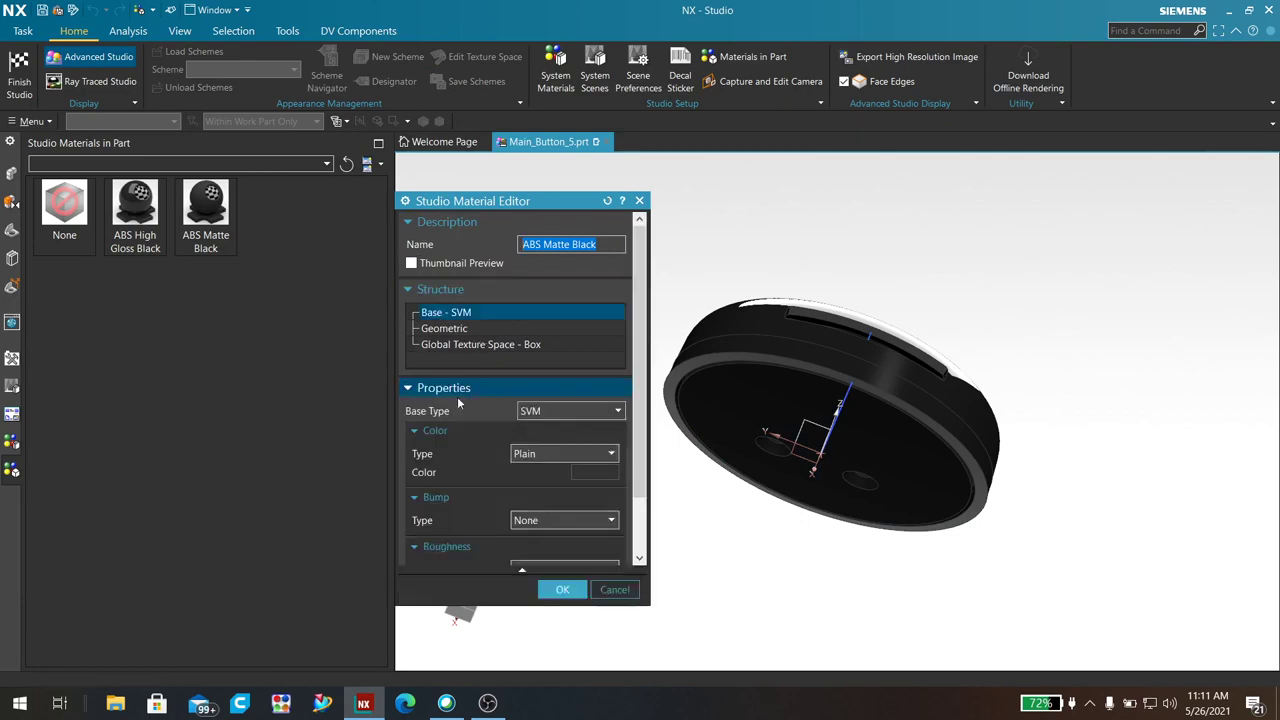
left_click(592, 472)
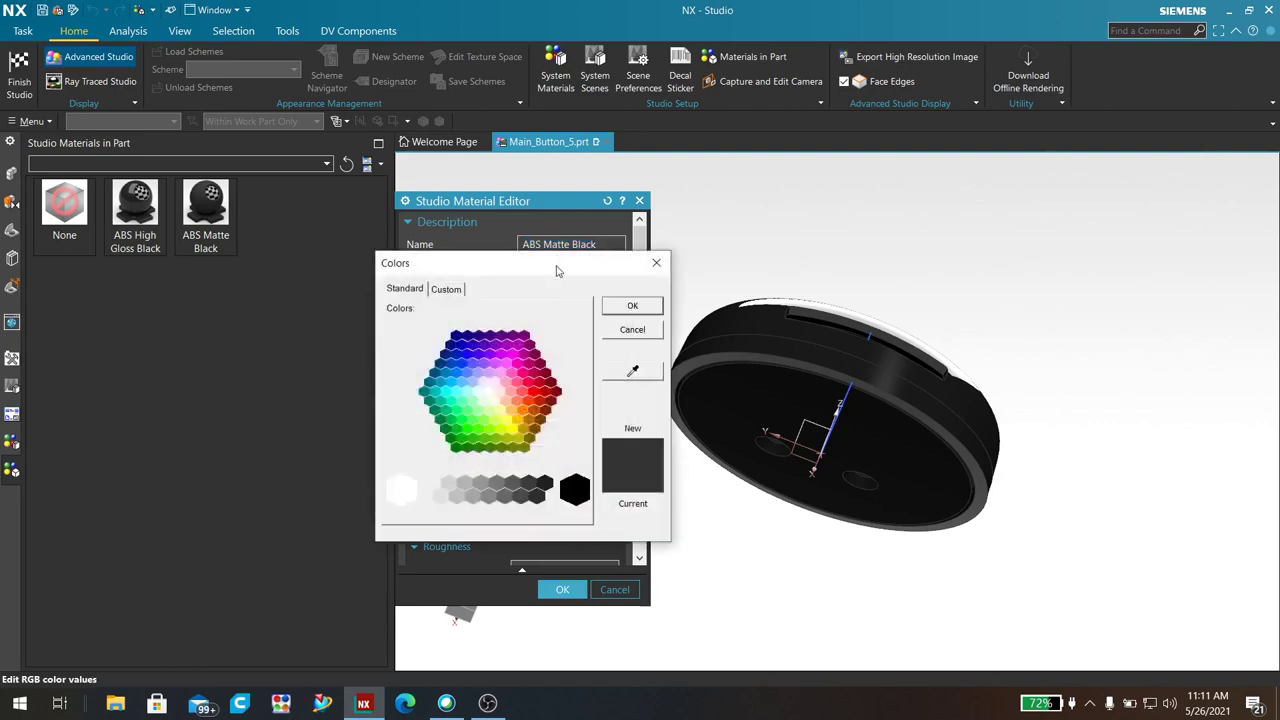
left_click_drag(556, 266, 327, 279)
key("ctrl")
key("ctrl")
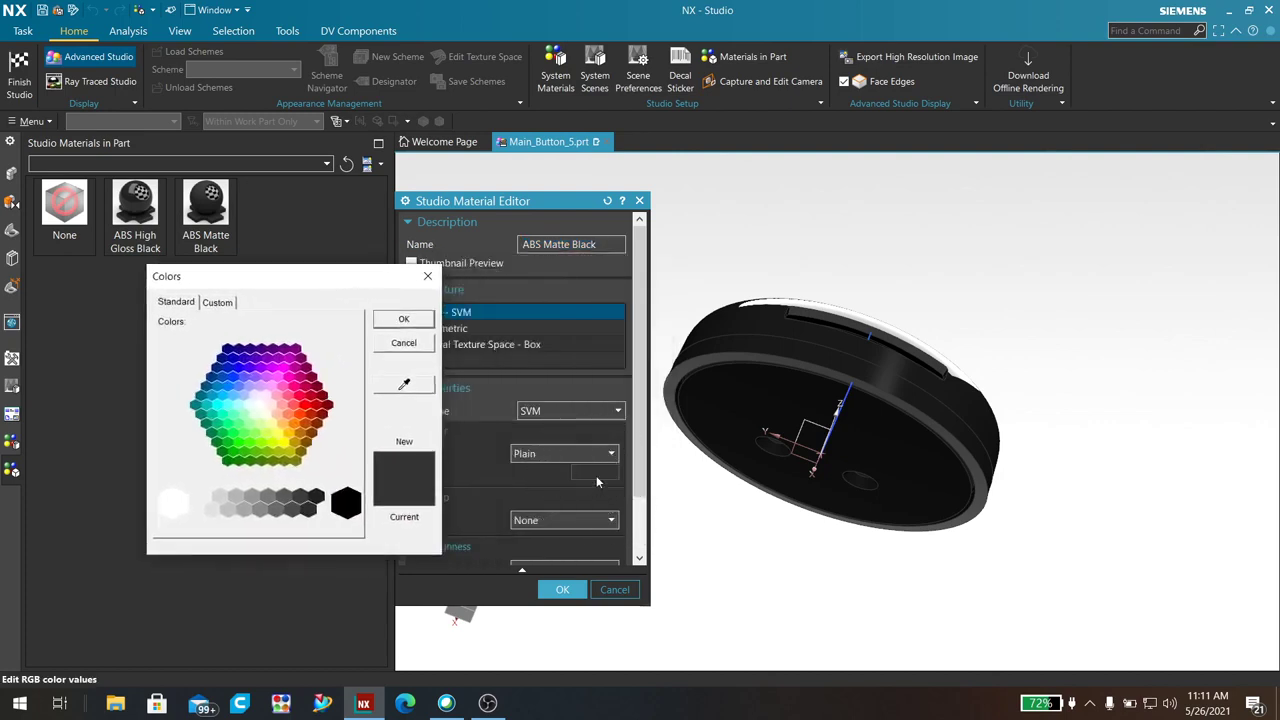
key("ctrl")
key("ctrl")
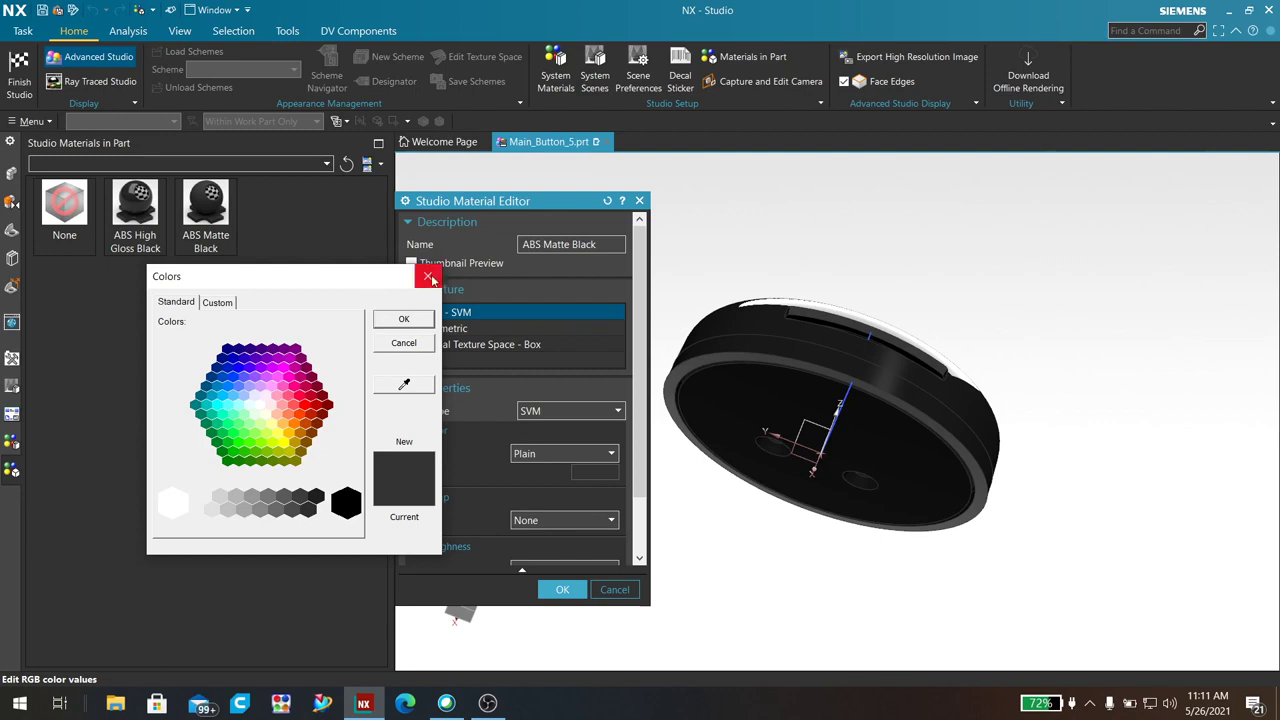
left_click(429, 276)
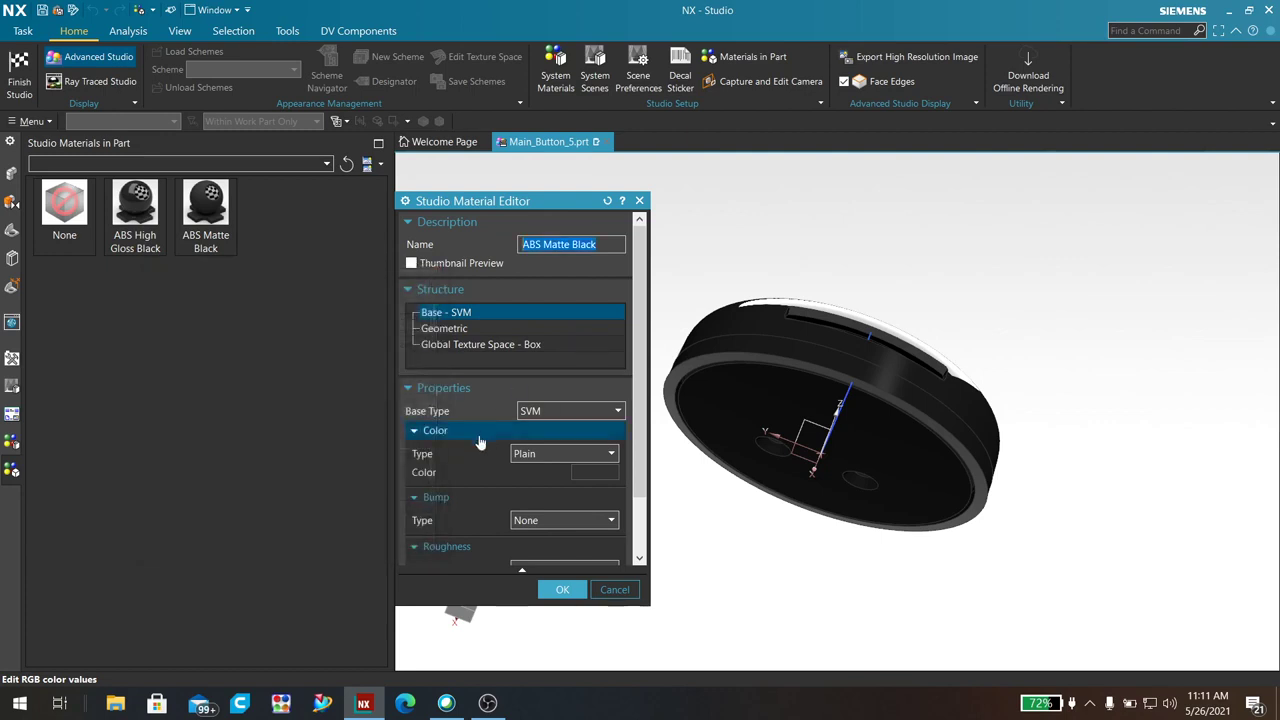
Review the bump and roughness properties of ABS Matte Black's base layer and close the material editor.
scroll(480, 441, "down", 2)
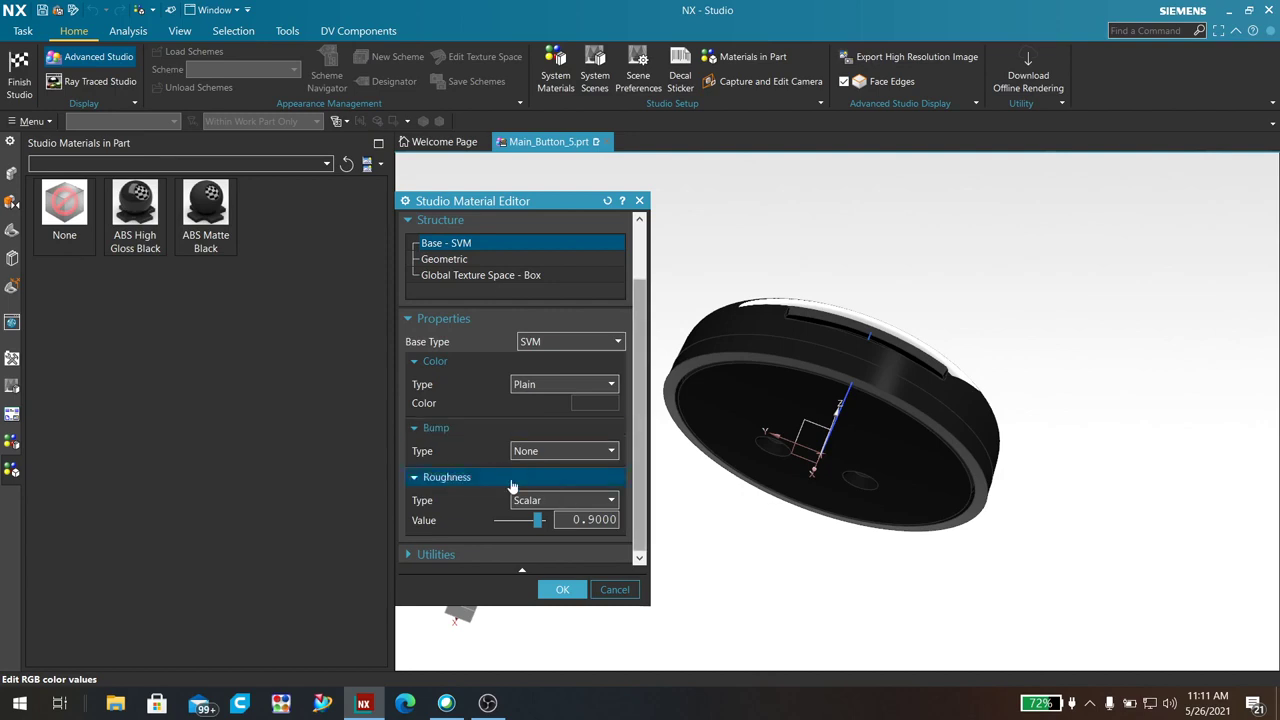
scroll(465, 447, "up", 2)
scroll(462, 449, "down", 2)
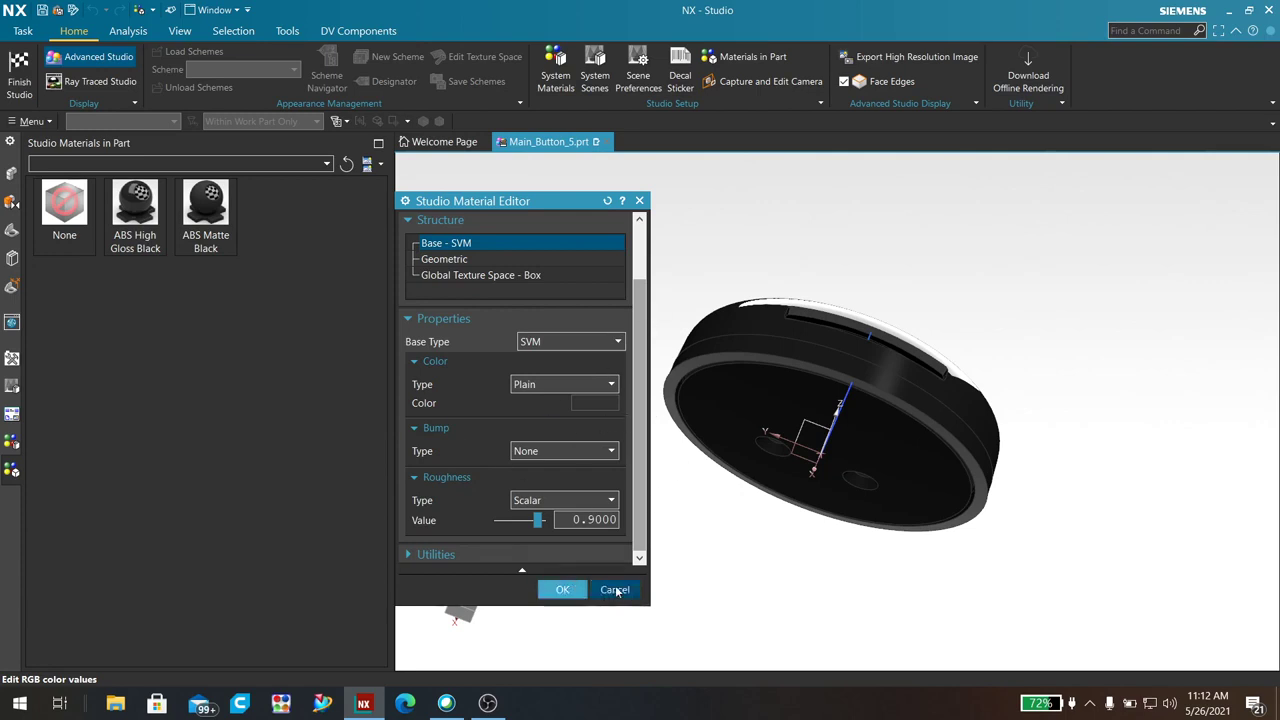
scroll(522, 440, "up", 2)
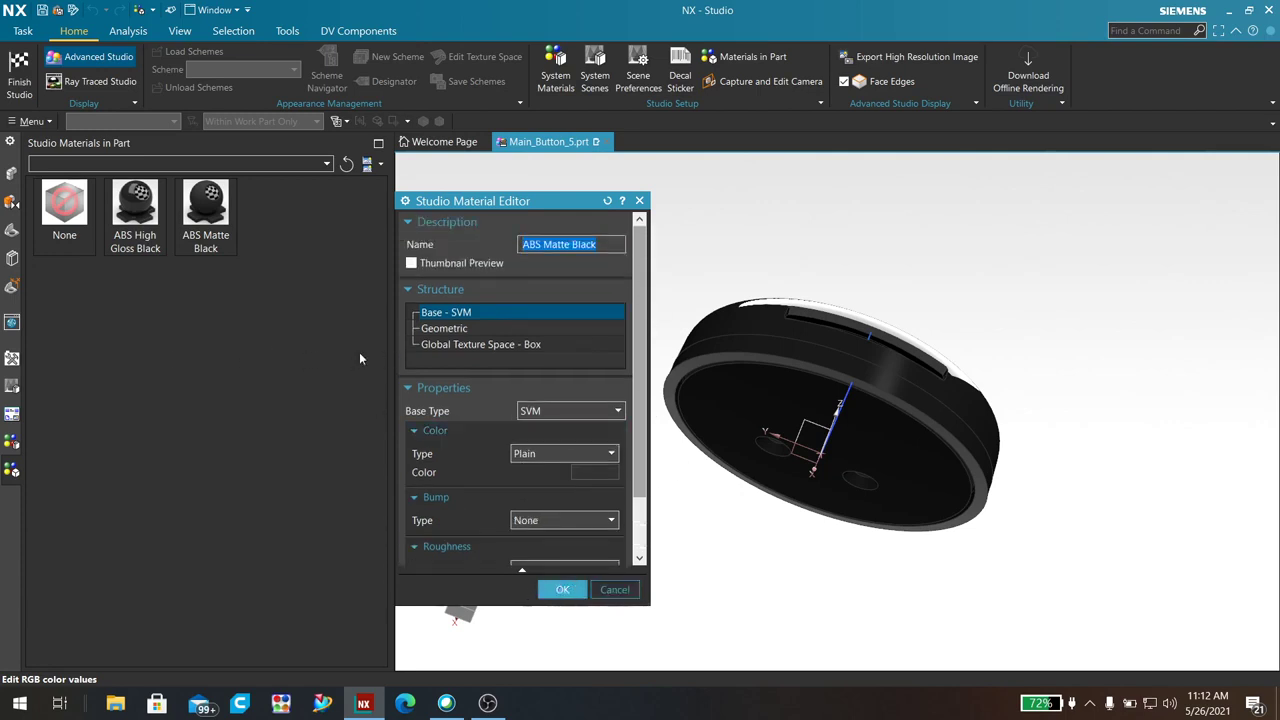
left_click(563, 590)
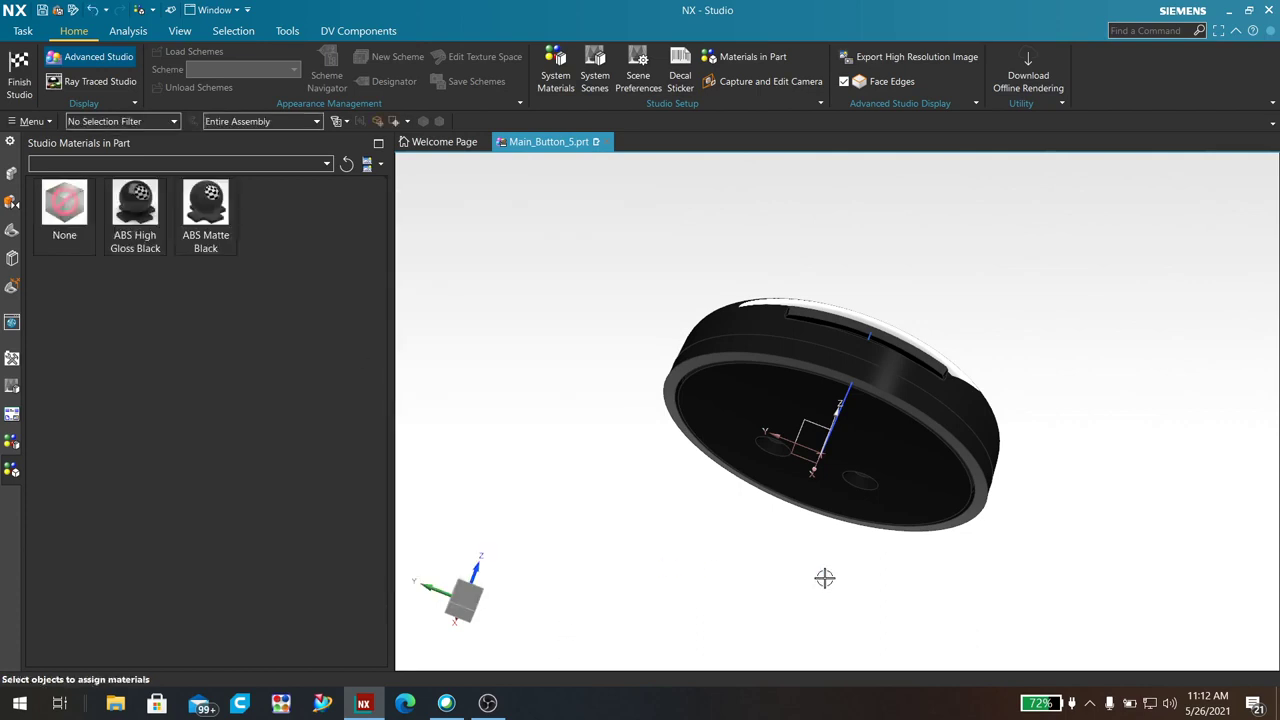
Render the button's upper side in an enlarged Ray Traced Studio window and pause the render.
middle_click_drag(548, 399, 511, 419)
middle_click_drag(557, 497, 586, 451)
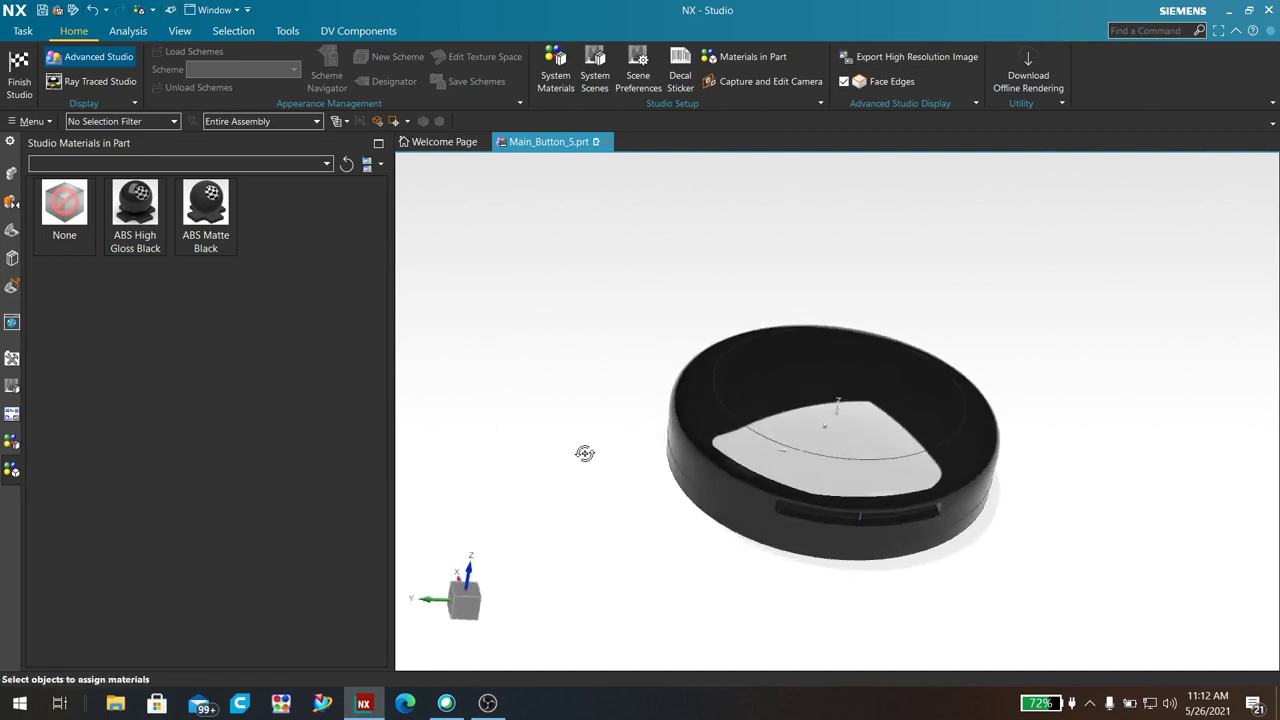
left_click(105, 84)
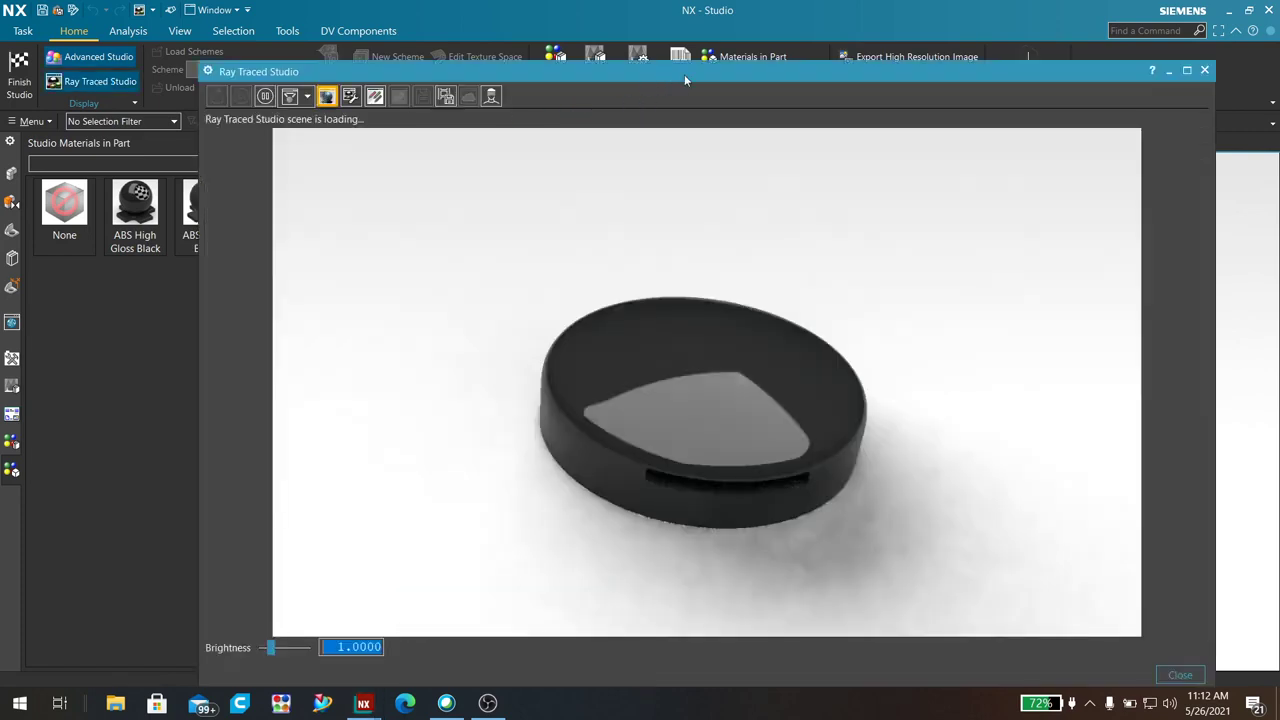
double_click(684, 74)
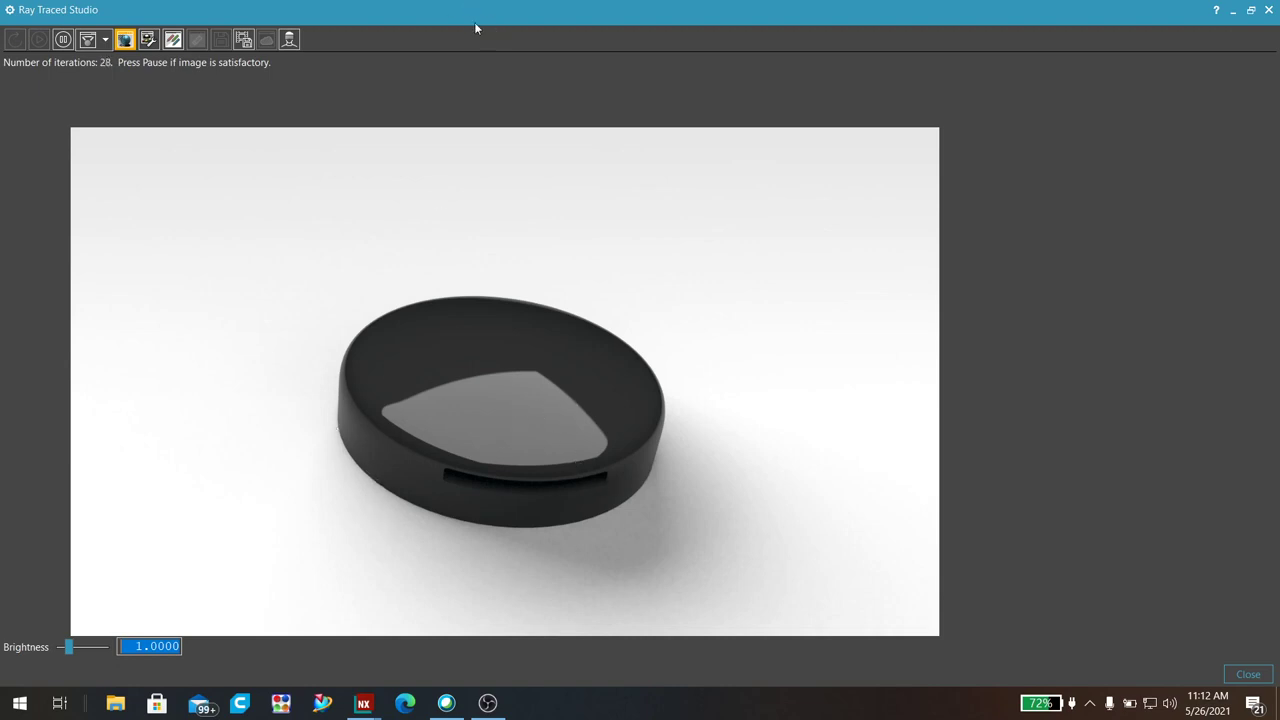
left_click(62, 40)
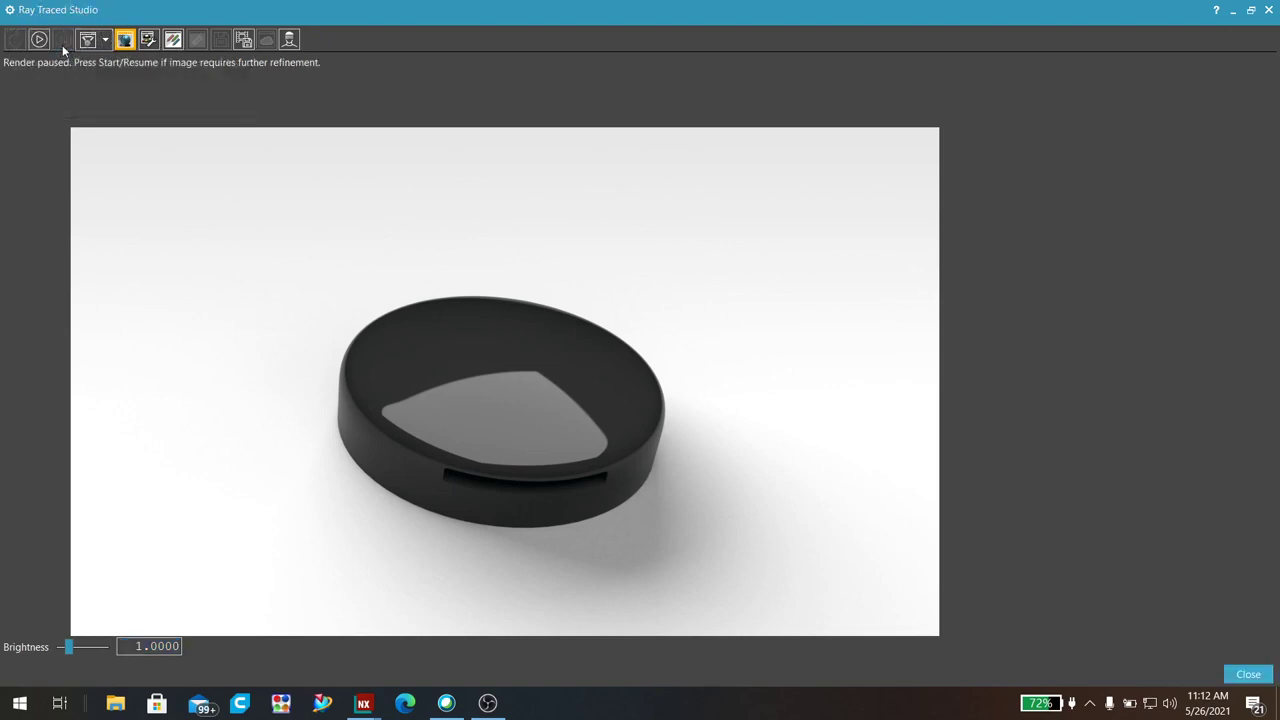
Arrange the Ray Traced Studio window and the modelling window side by side, and narrow the studio materials list.
double_click(305, 12)
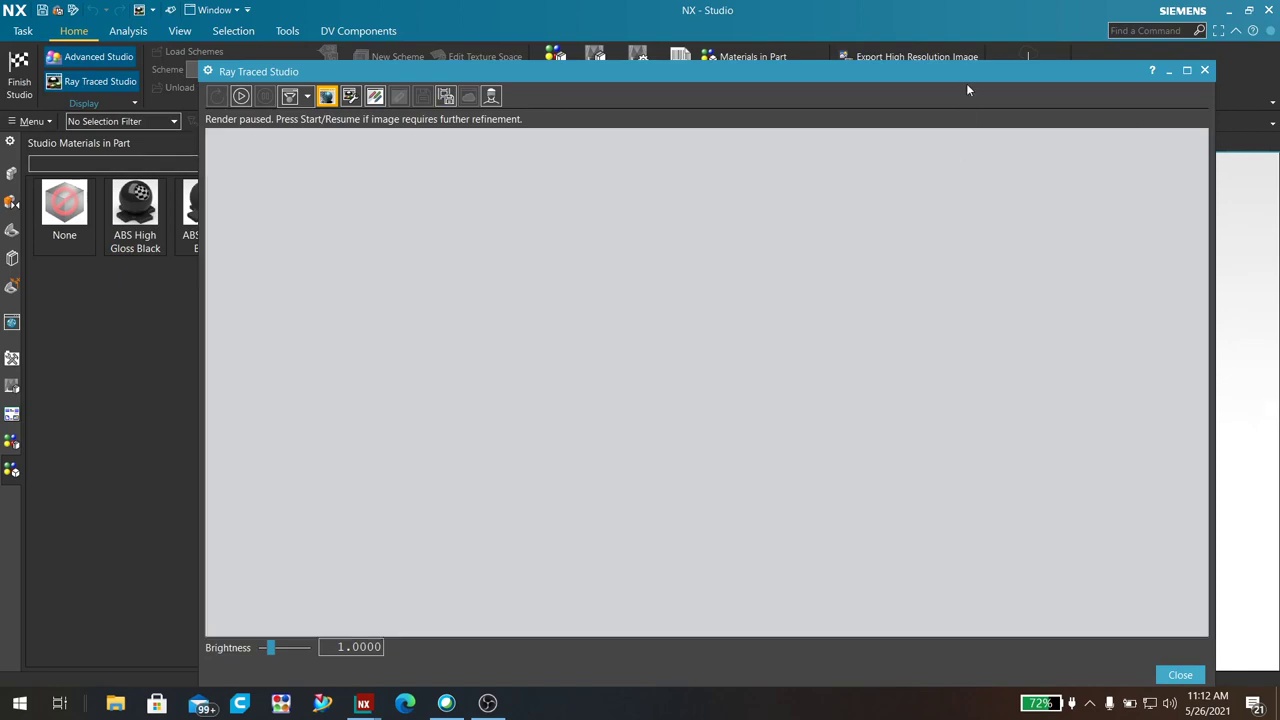
mouse_move(966, 83)
left_mouse_down()
mouse_move(609, 78)
mouse_move(911, 73)
left_mouse_up()
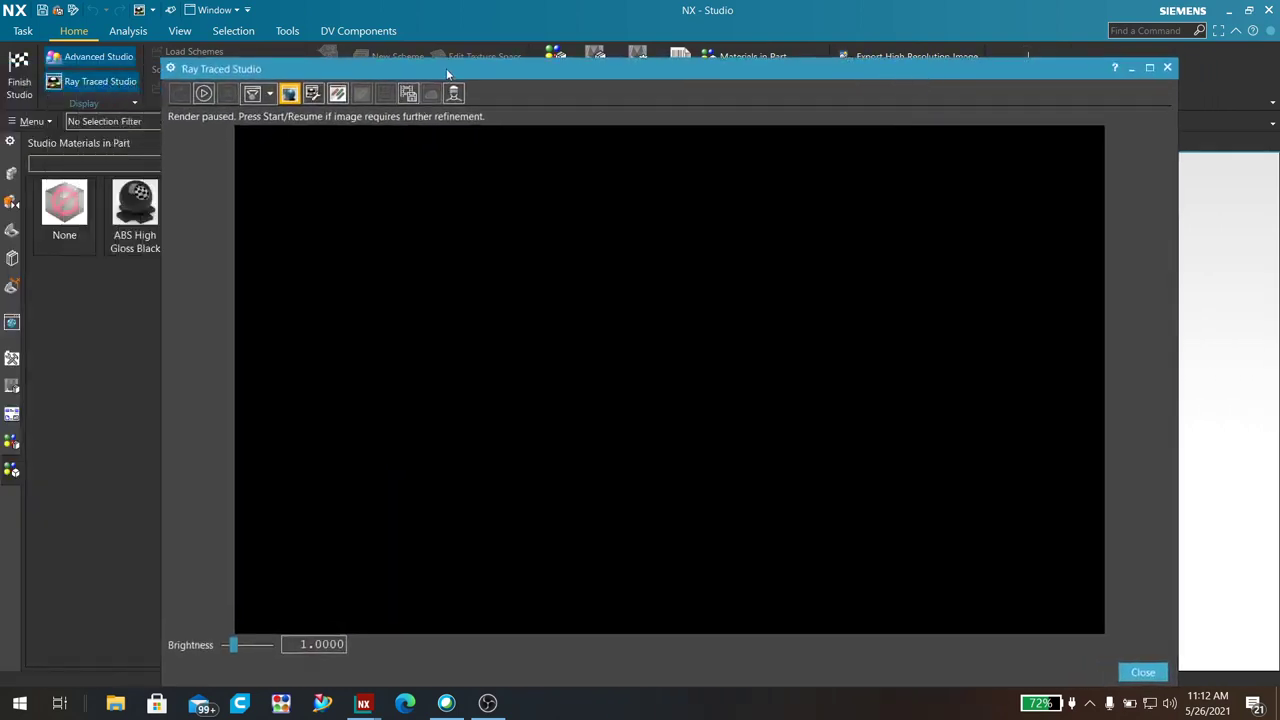
left_click_drag(446, 68, 1, 66)
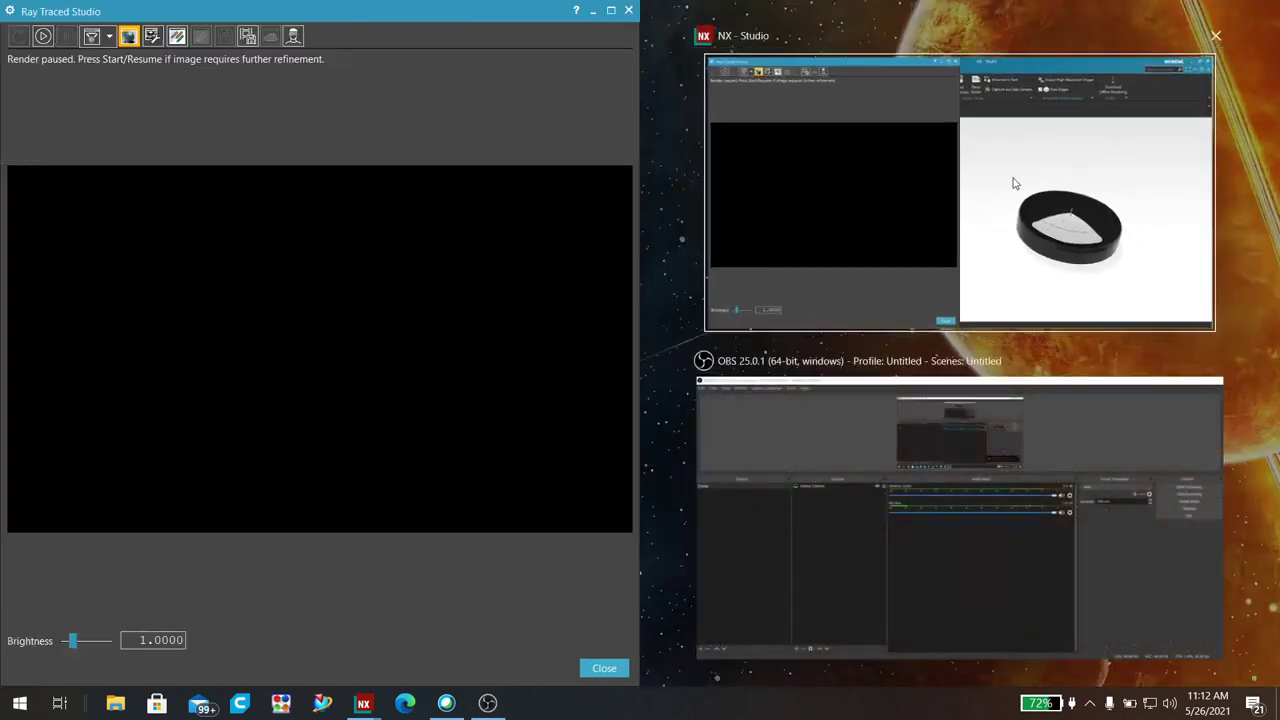
left_click(1013, 183)
left_click_drag(1034, 274, 850, 293)
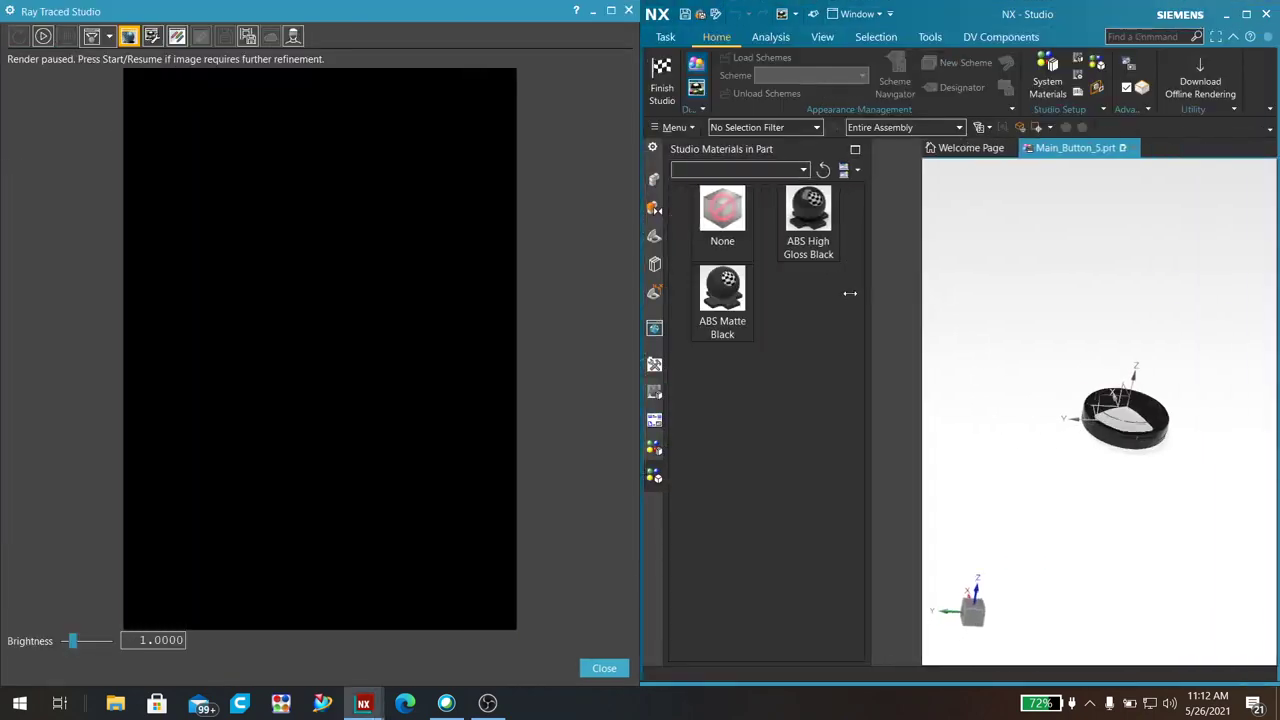
Render a tilted close view of the button's underside in Ray Traced Studio and pause the render.
middle_click_drag(1086, 500, 1080, 448)
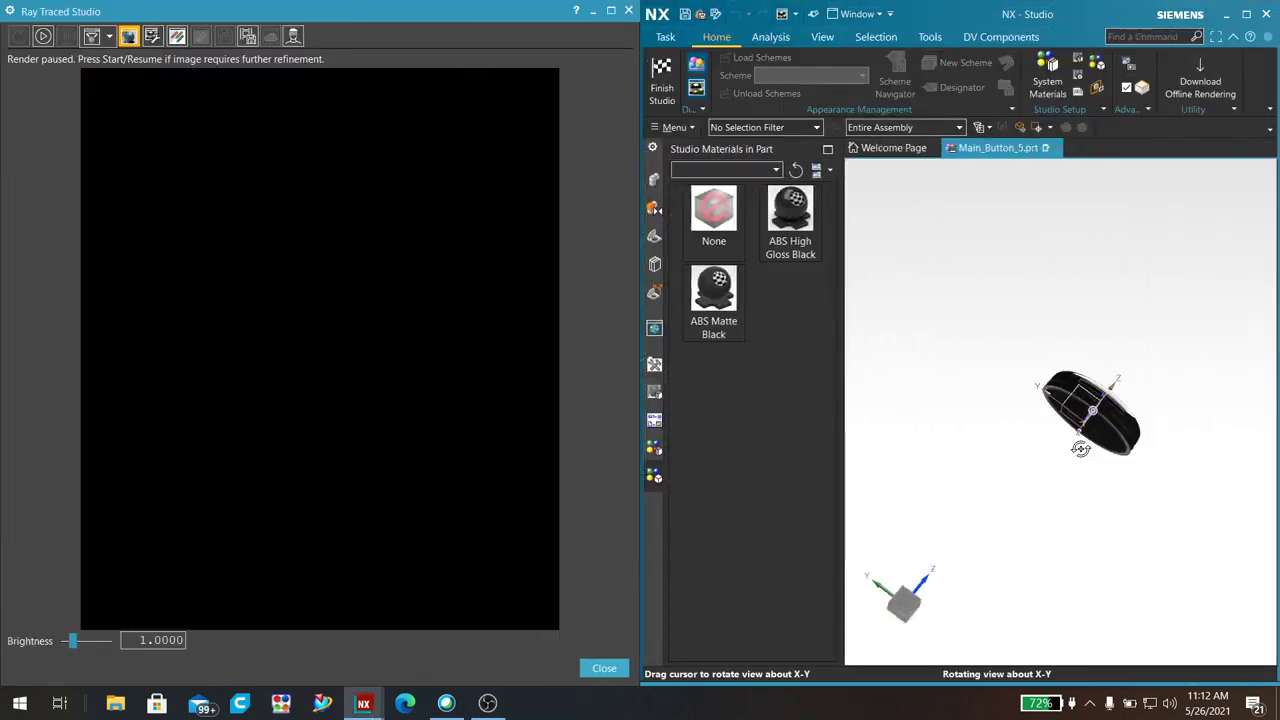
scroll(1080, 440, "up", 3)
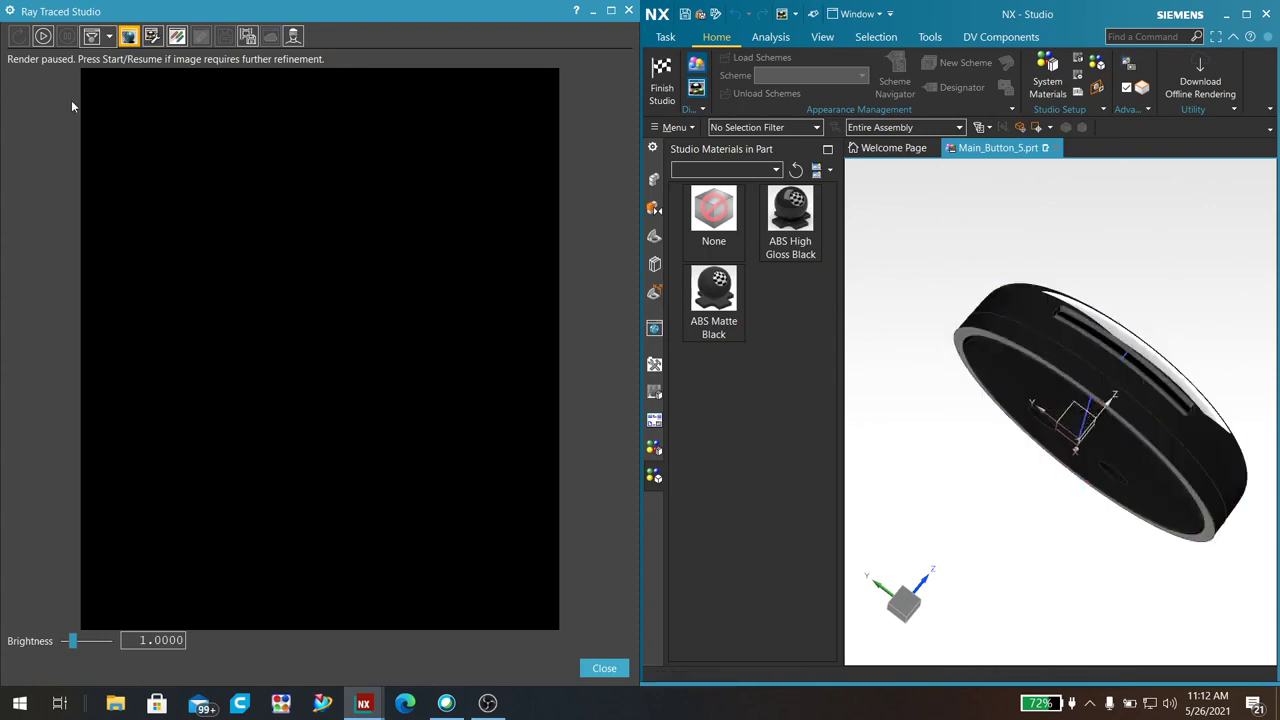
left_click(43, 36)
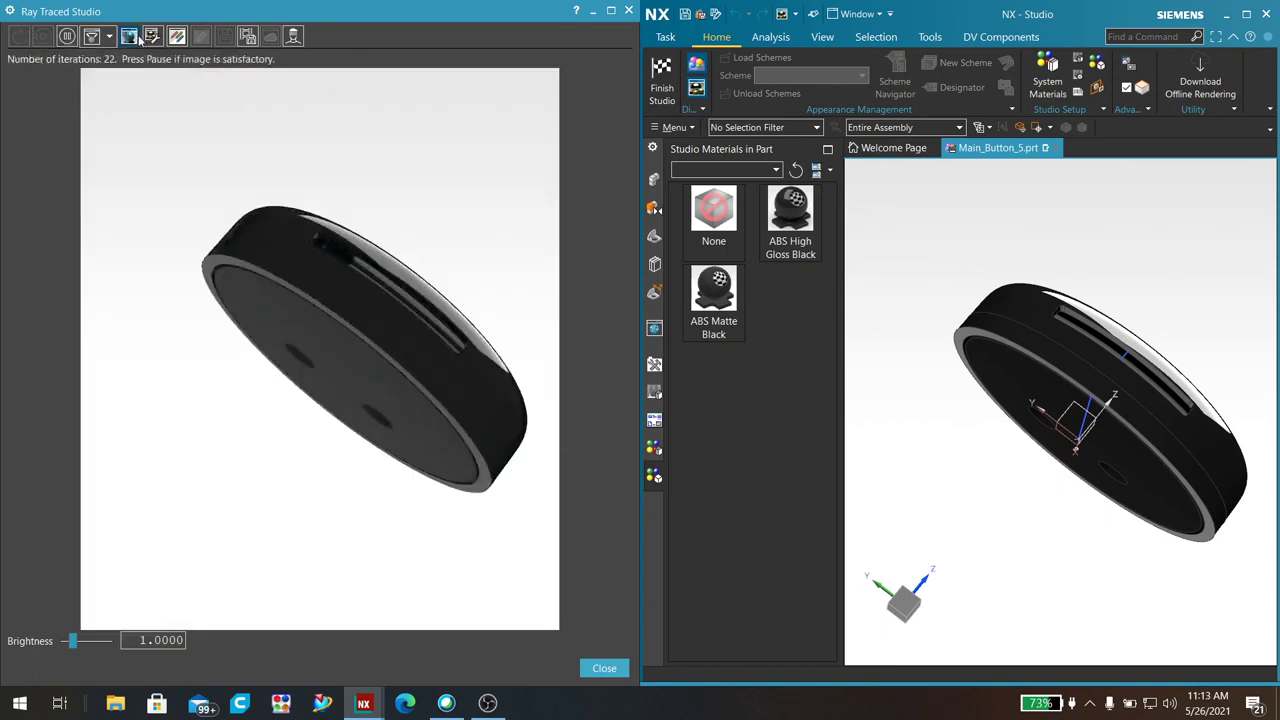
left_click(66, 37)
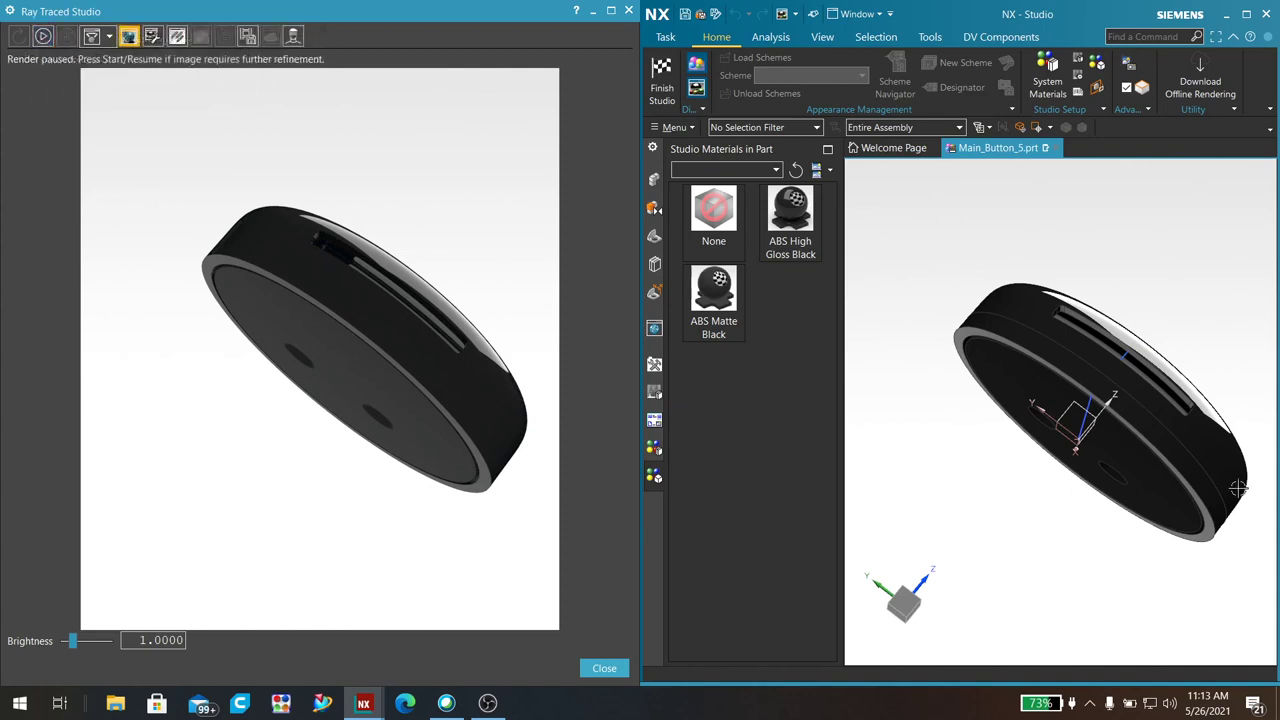
Orient the button face-on to its underside with the two holes and resume the ray-traced render.
middle_click_drag(1055, 479, 1053, 498)
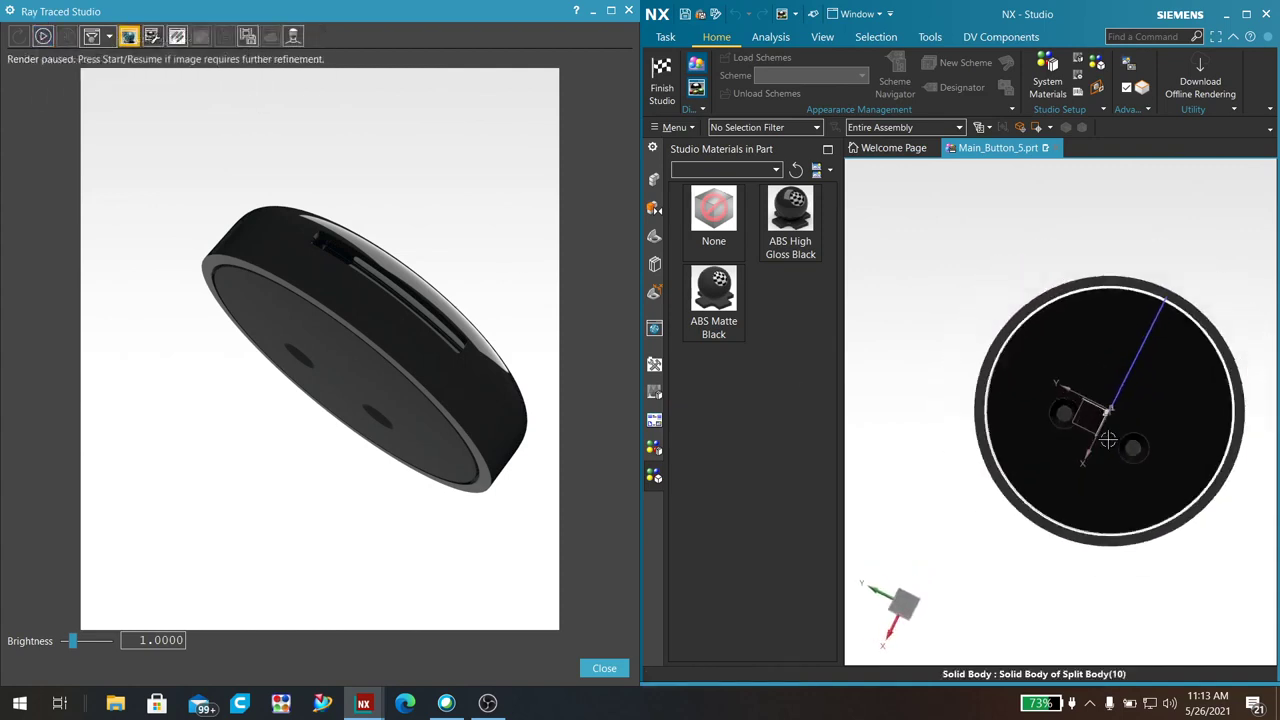
key("F8")
scroll(1098, 539, "up", 1)
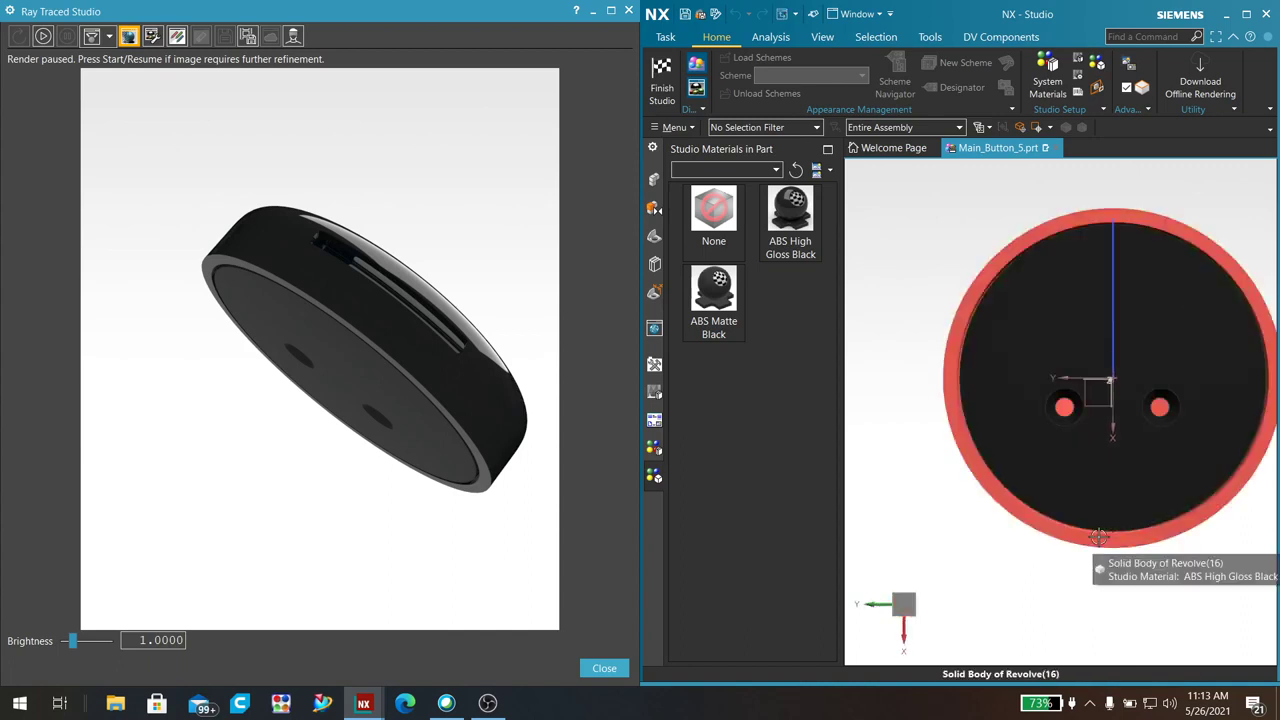
scroll(1100, 538, "down", 2)
scroll(1240, 410, "up", 1)
scroll(1256, 393, "down", 1)
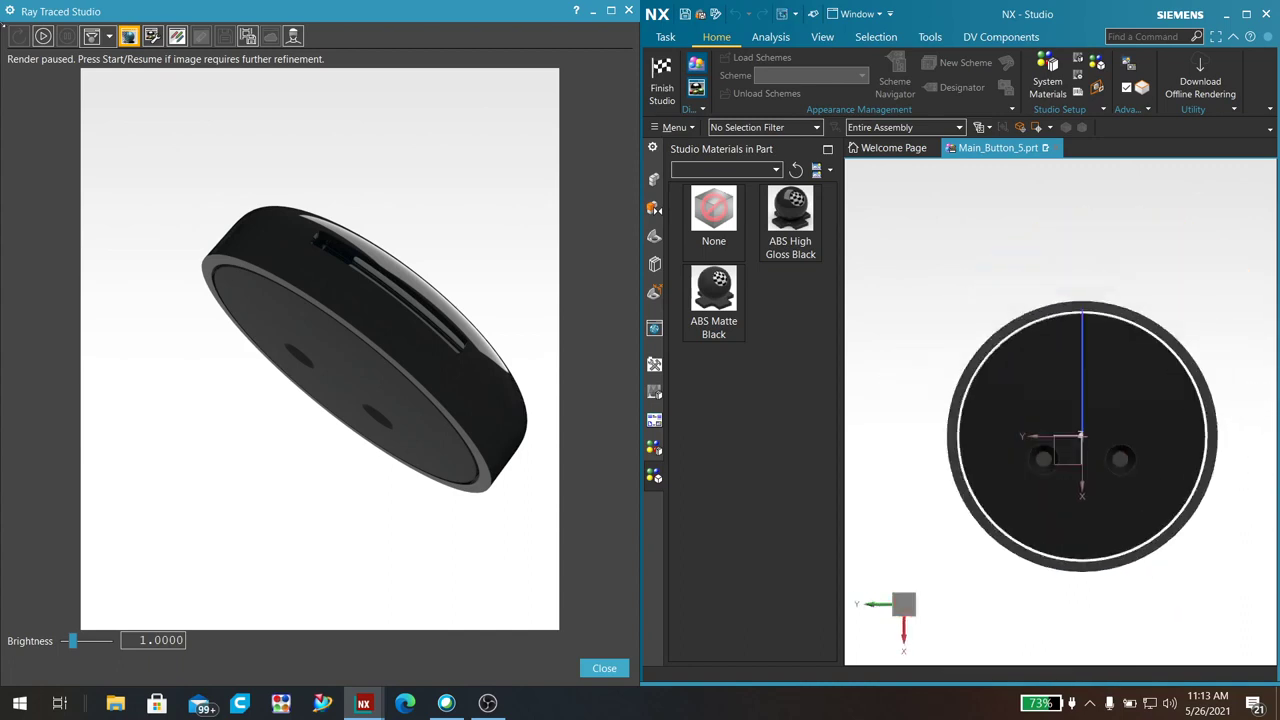
left_click(37, 37)
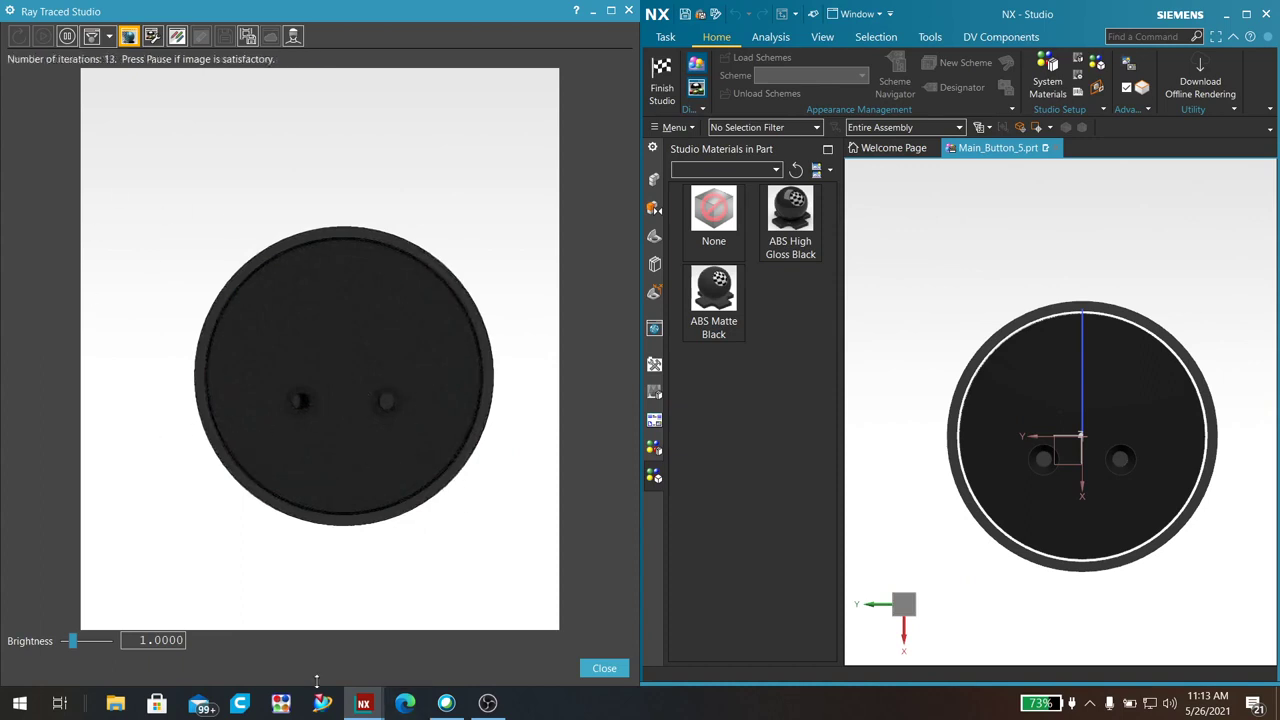
Set the ray-traced render's brightness to 3.0 and pause the render.
left_click(89, 649)
left_click(95, 643)
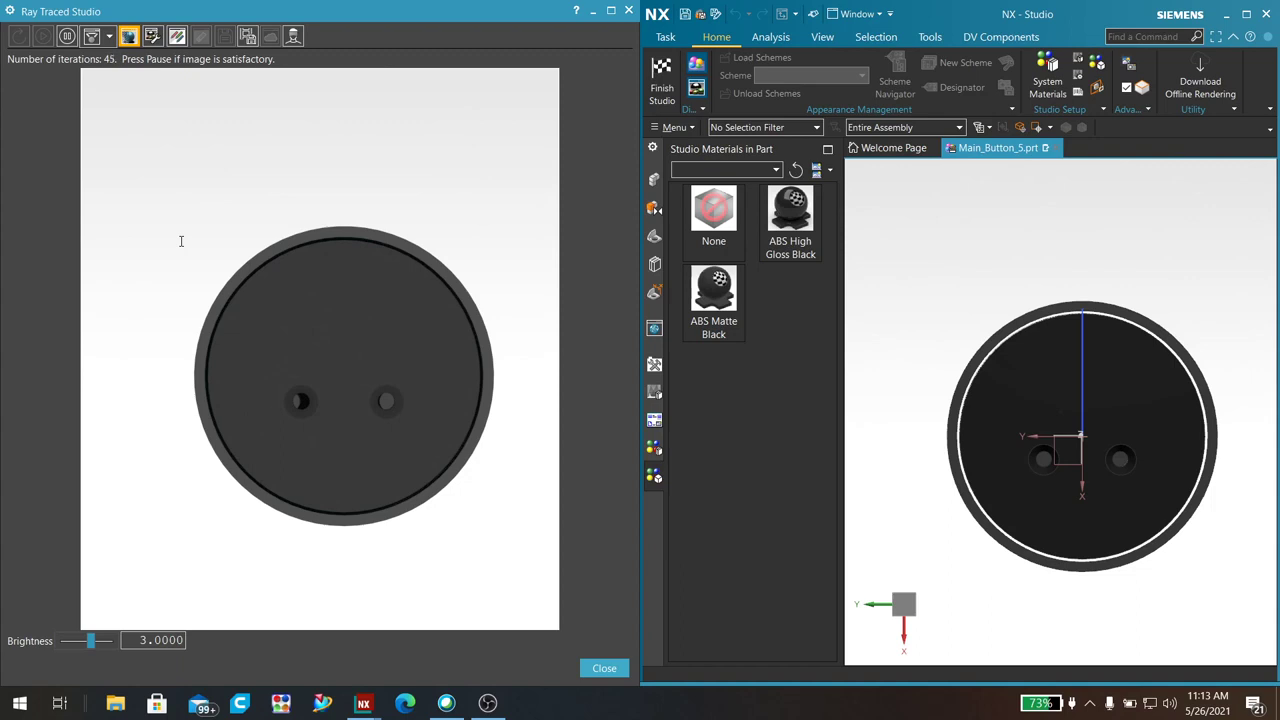
left_click(67, 36)
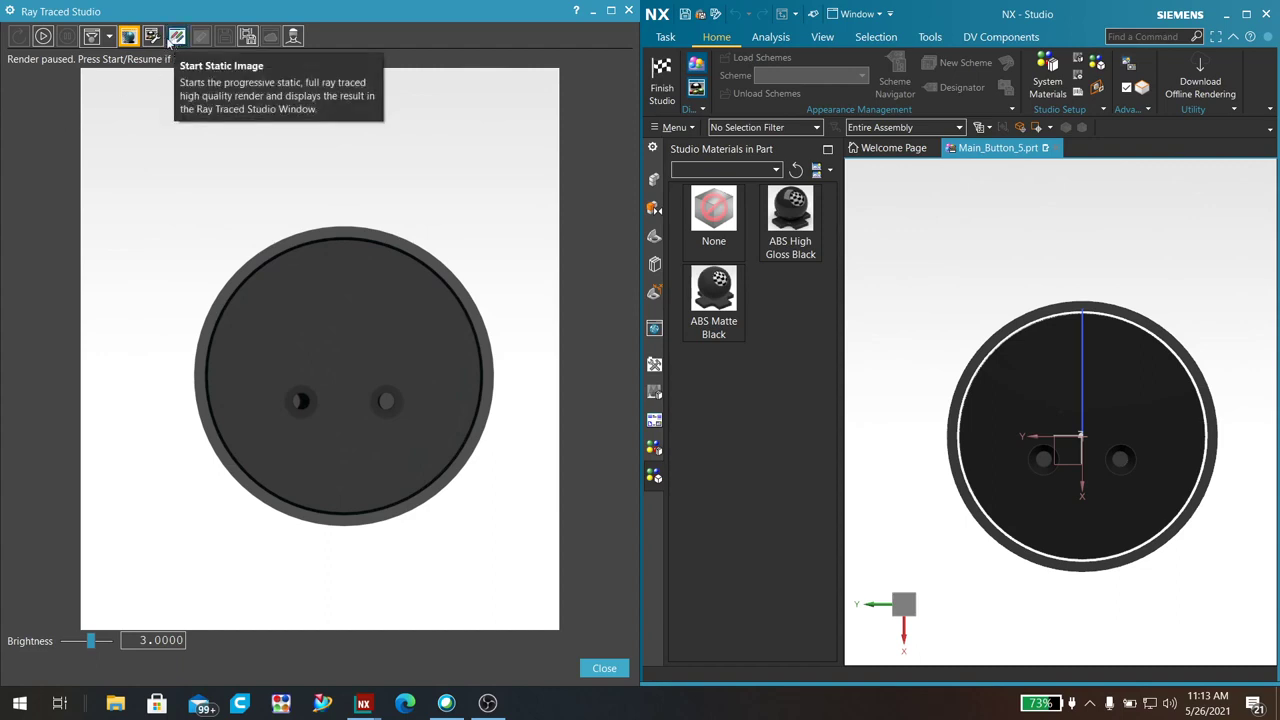
Open the Ray Traced Studio Editor and review the available dynamic render modes, keeping Quality Interactive.
key("ctrl")
key("ctrl")
key("ctrl")
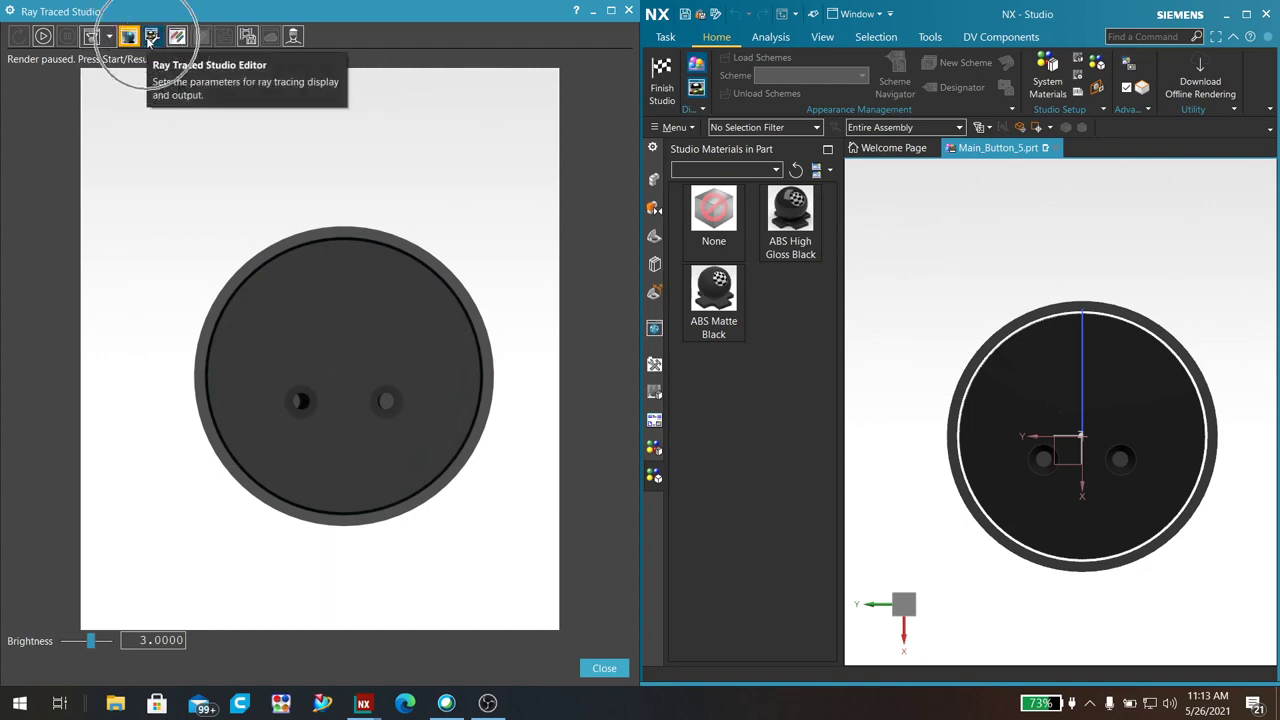
key("ctrl")
key("ctrl")
key("ctrl")
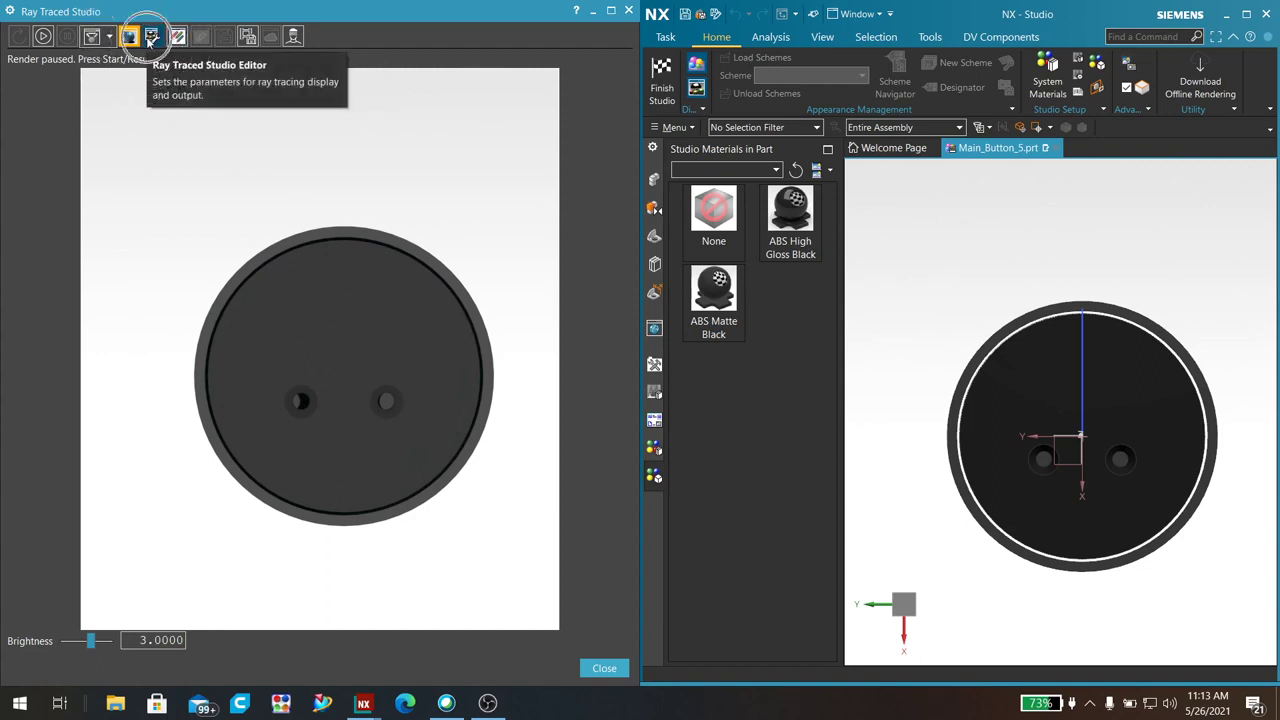
left_click(154, 37)
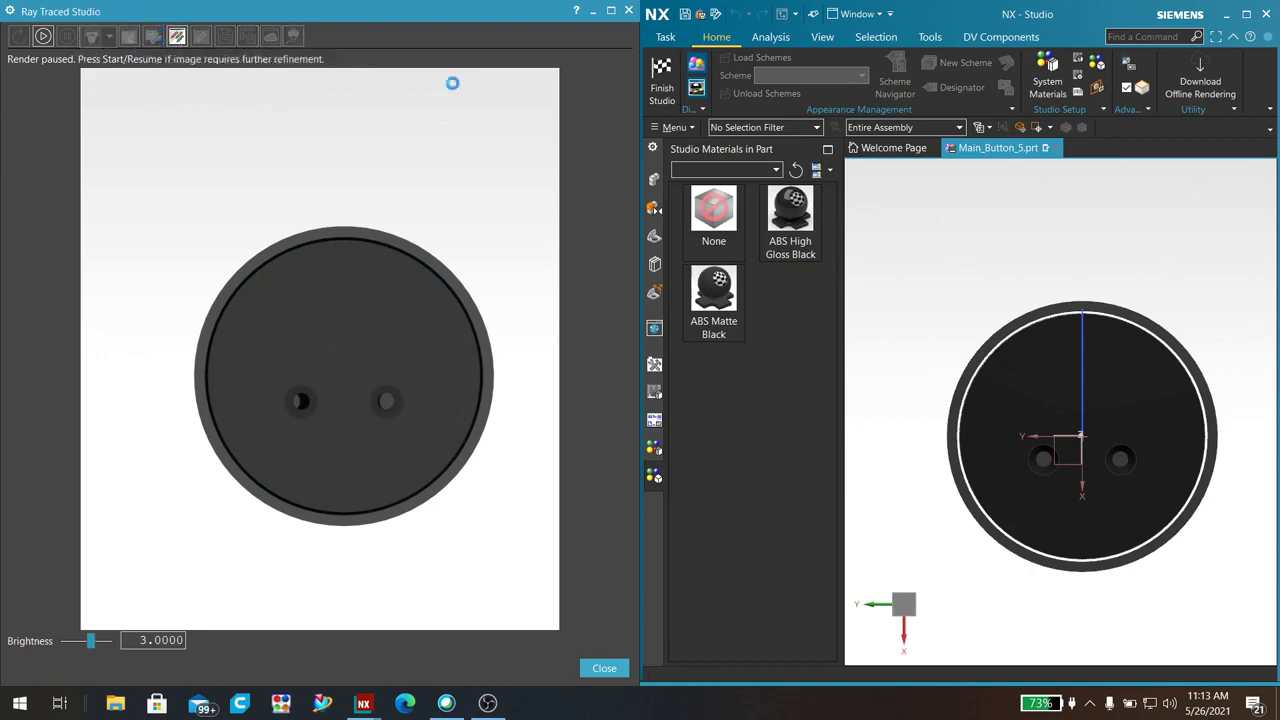
mouse_move(949, 90)
left_mouse_down()
mouse_move(815, 90)
mouse_move(407, 44)
left_mouse_up()
left_click(447, 94)
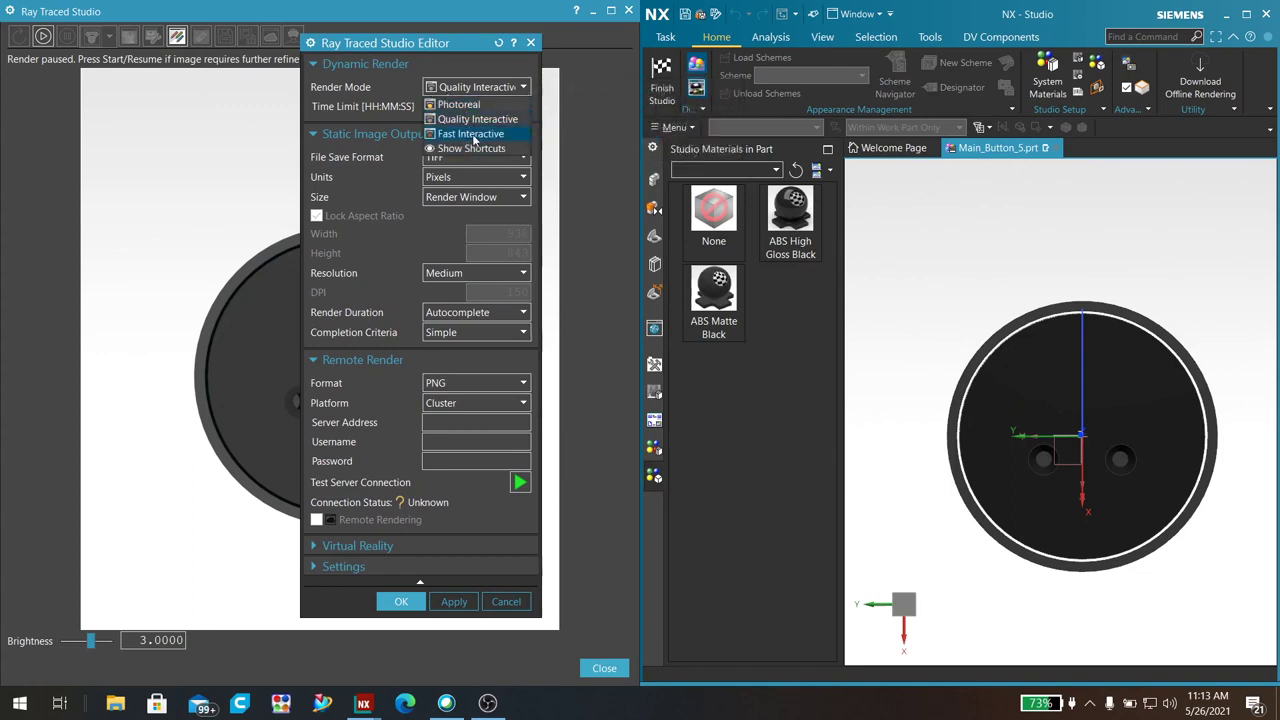
left_click(392, 101)
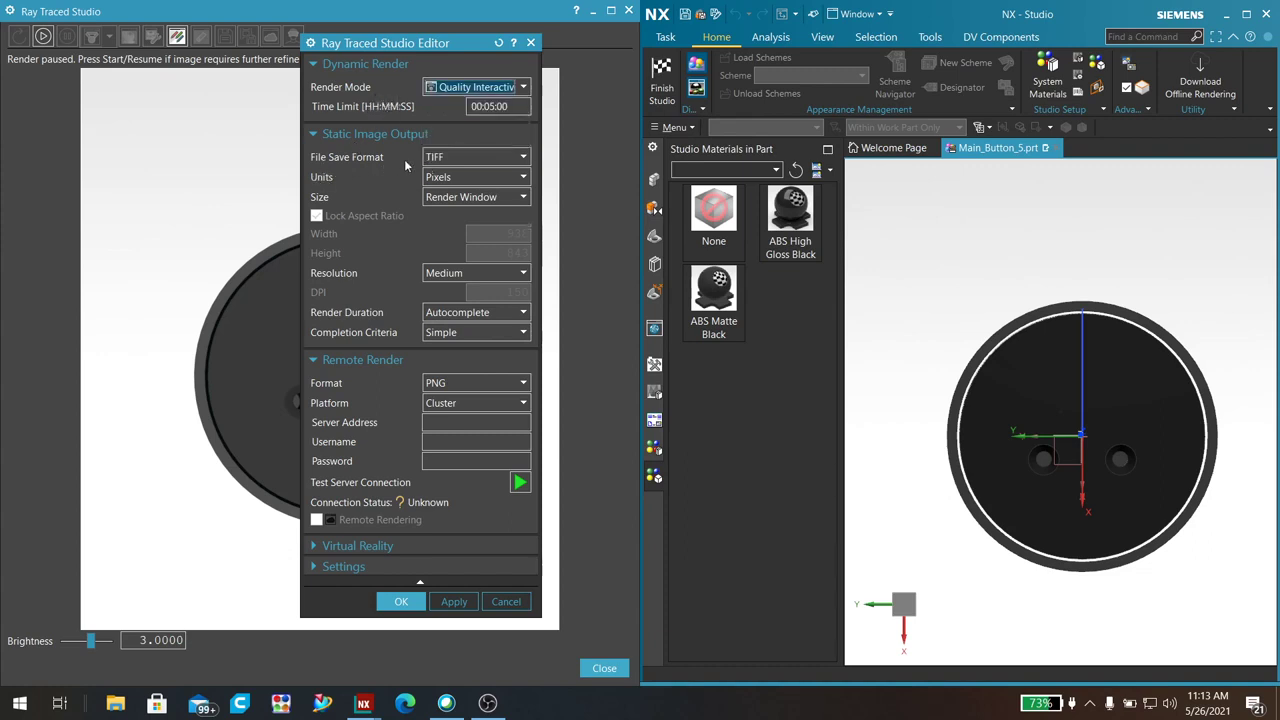
Review the static image file formats, Virtual Reality and Settings options in the Ray Traced Studio Editor, keeping TIFF, and close the editor.
left_click(461, 167)
left_click(461, 164)
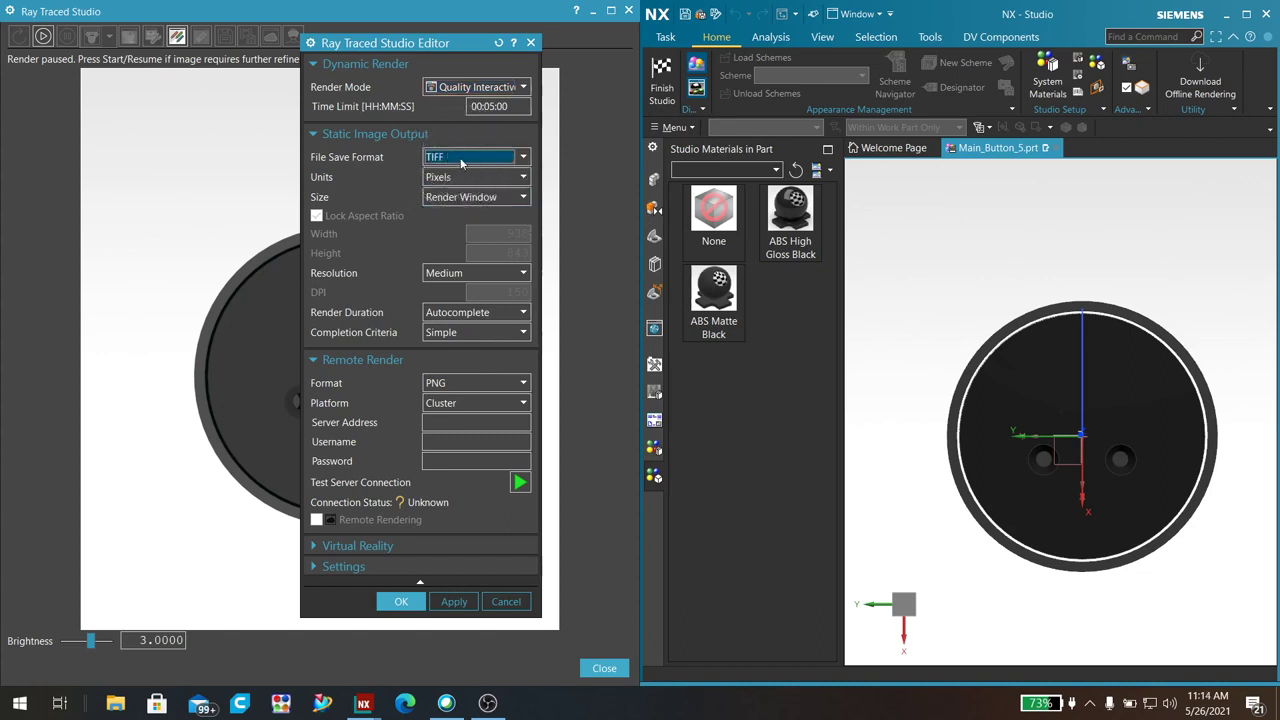
left_click(461, 158)
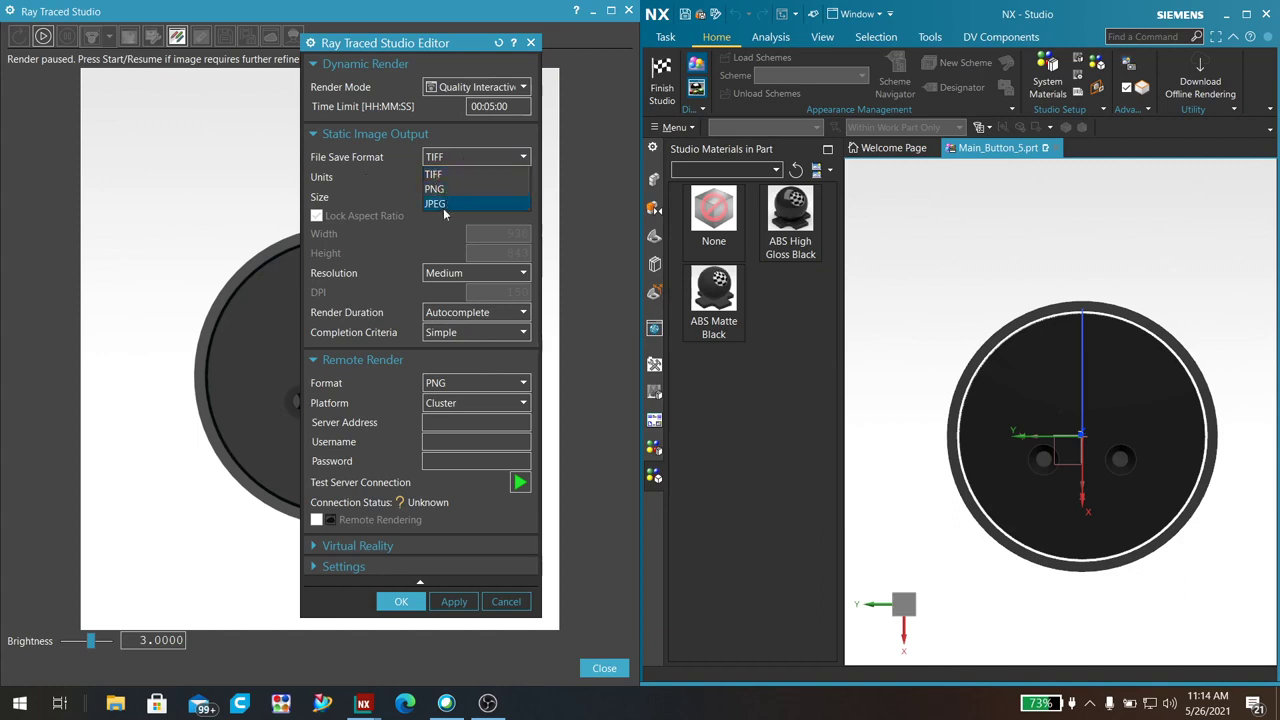
left_click(356, 157)
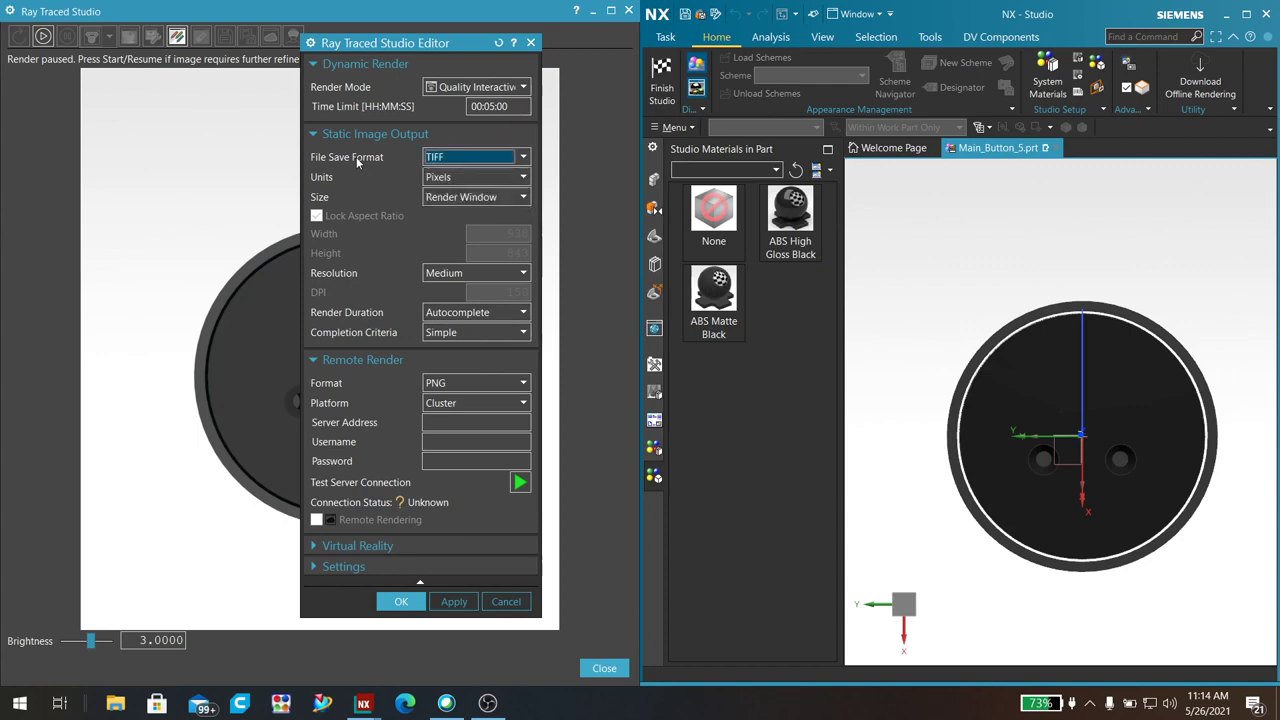
left_click(357, 548)
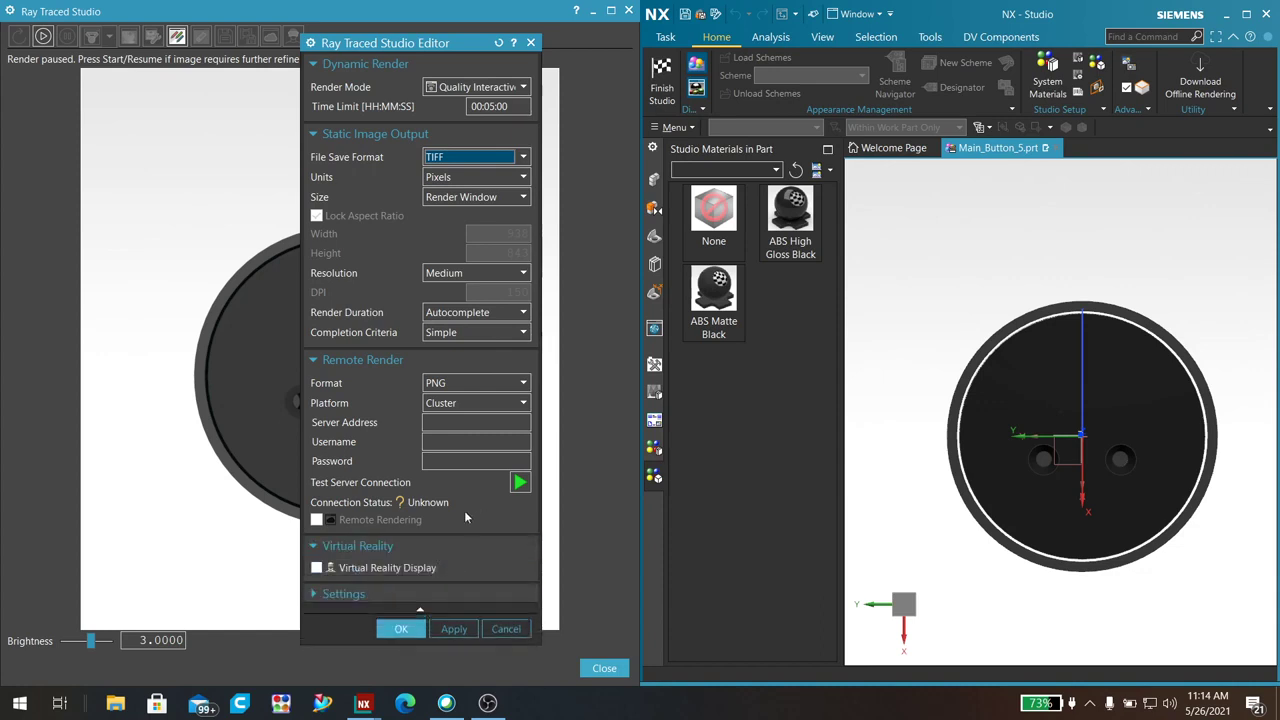
left_click(345, 594)
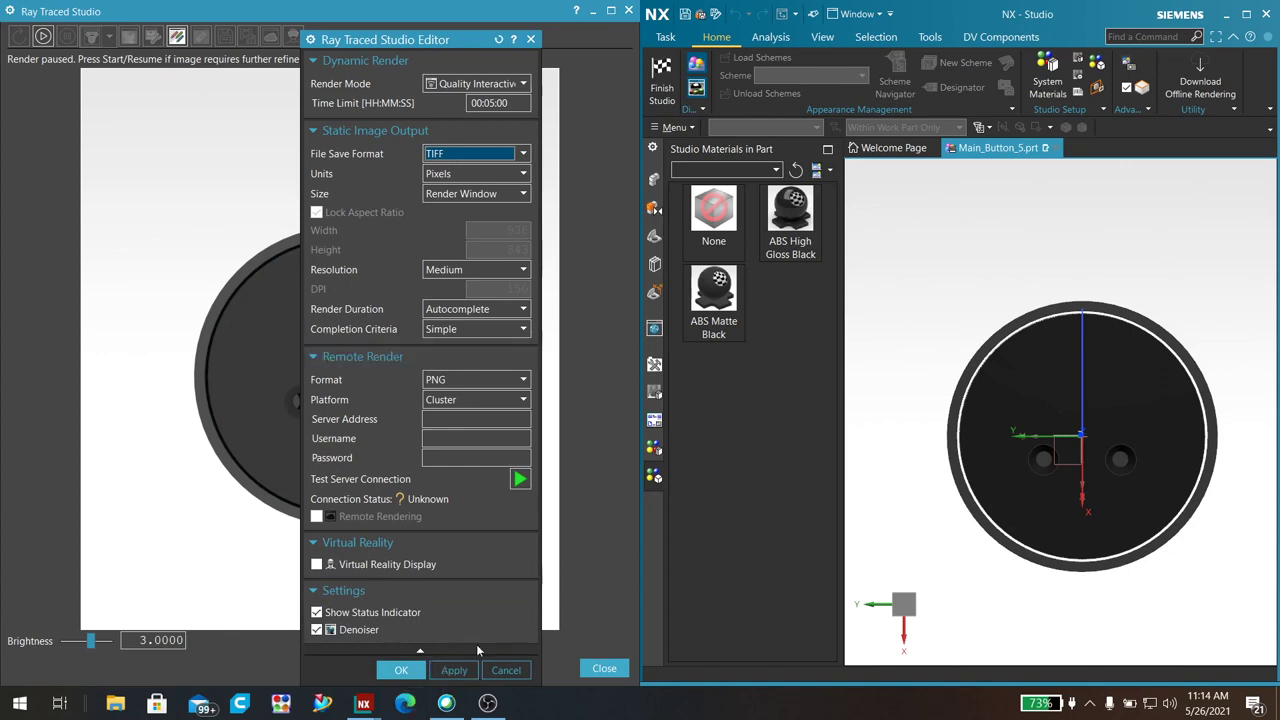
left_click(530, 39)
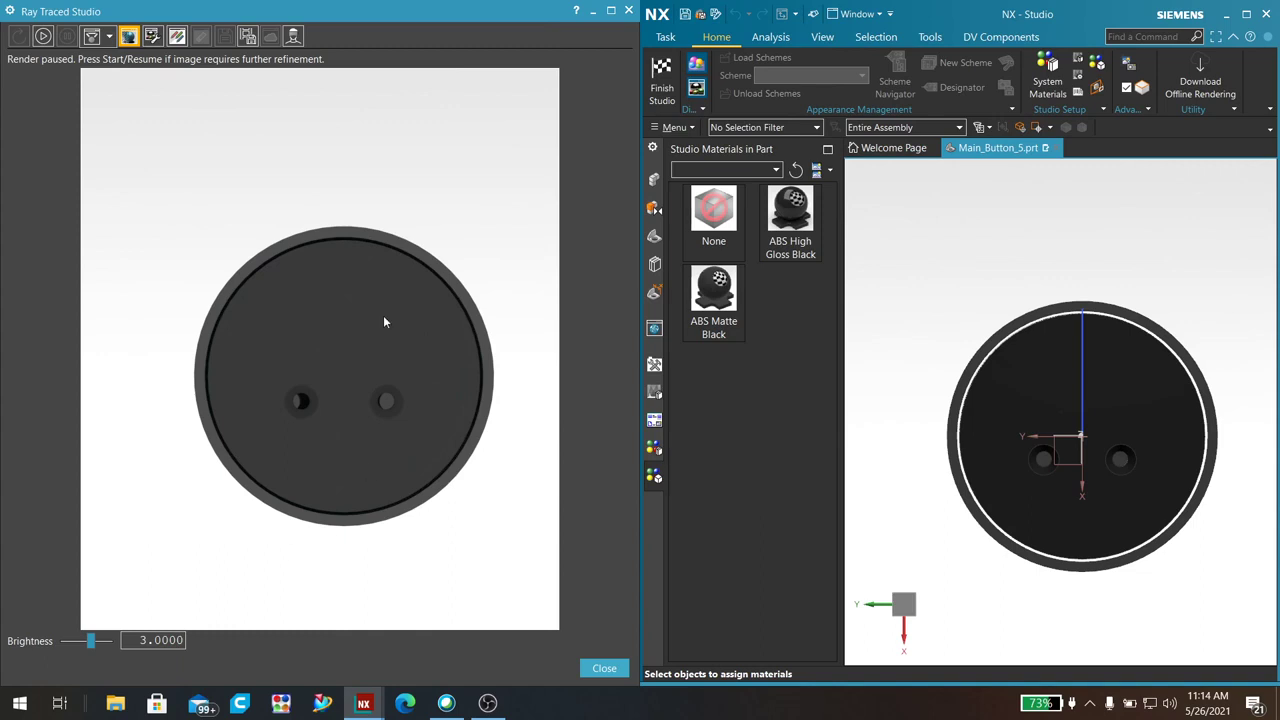
Keep the Quality Interactive render mode and render a full static ray-traced image of the button's underside.
left_click(177, 37)
left_click(110, 38)
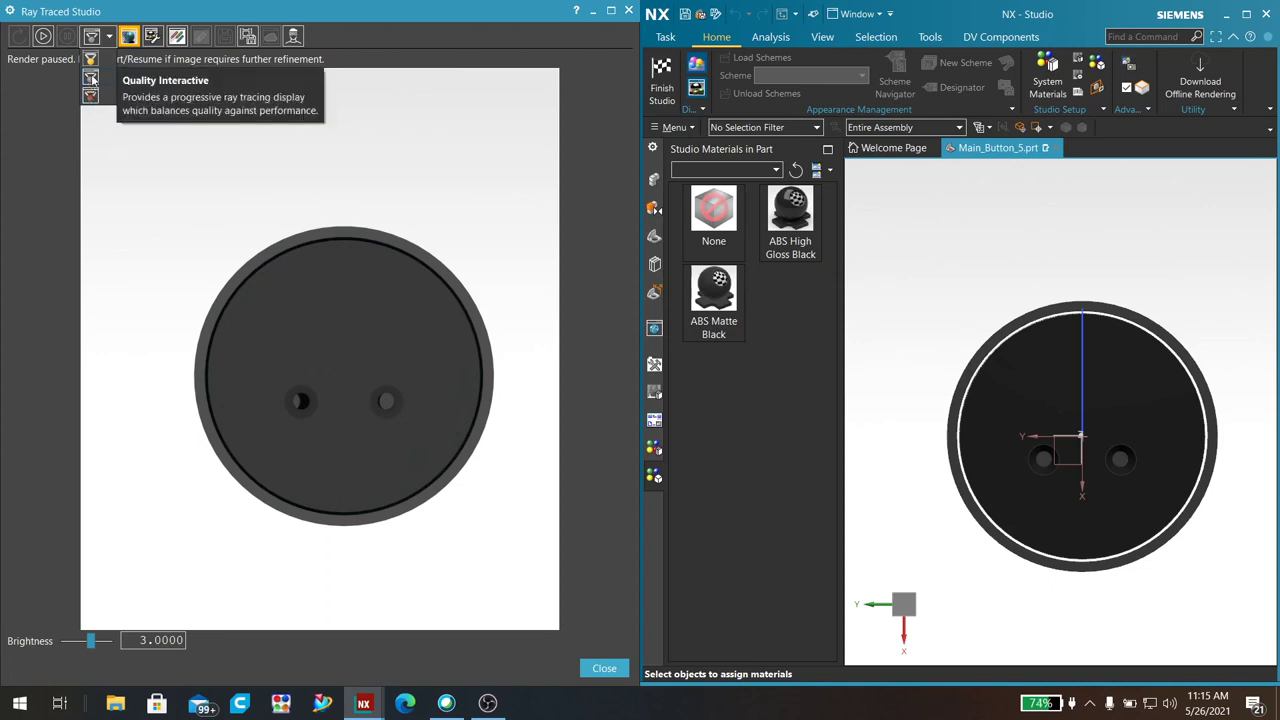
left_click(92, 79)
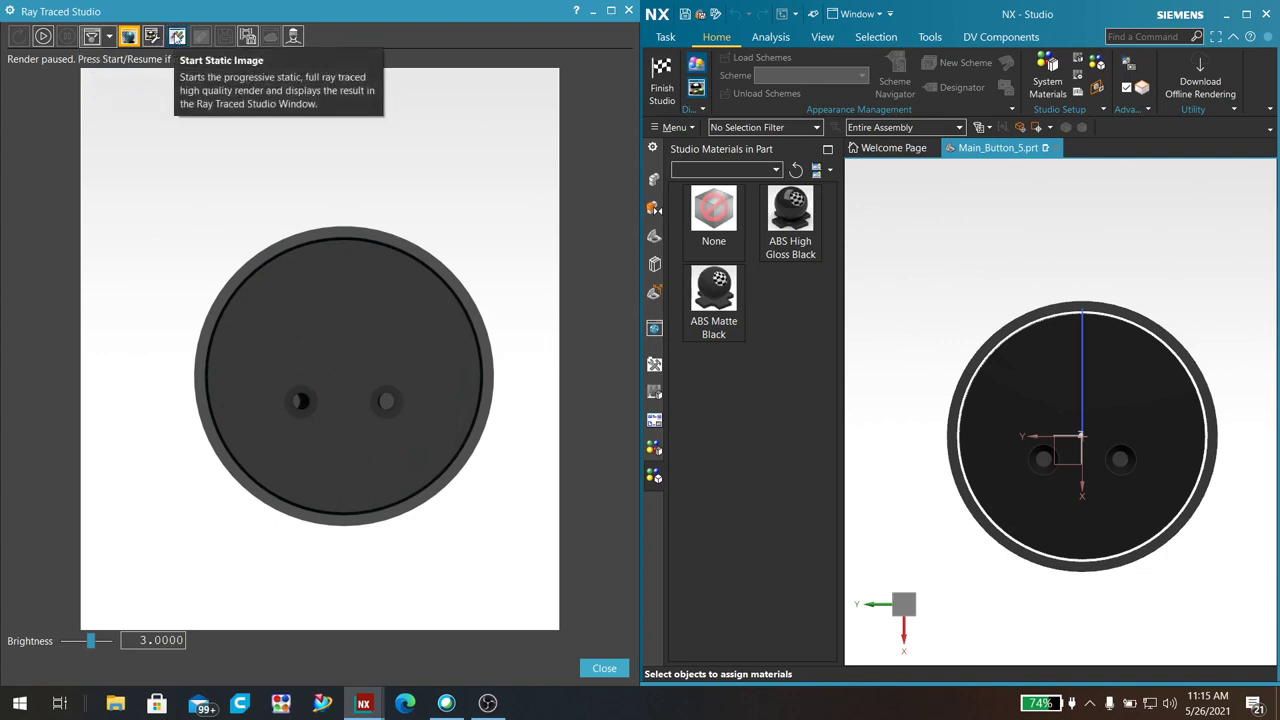
left_click(176, 37)
left_click(54, 60)
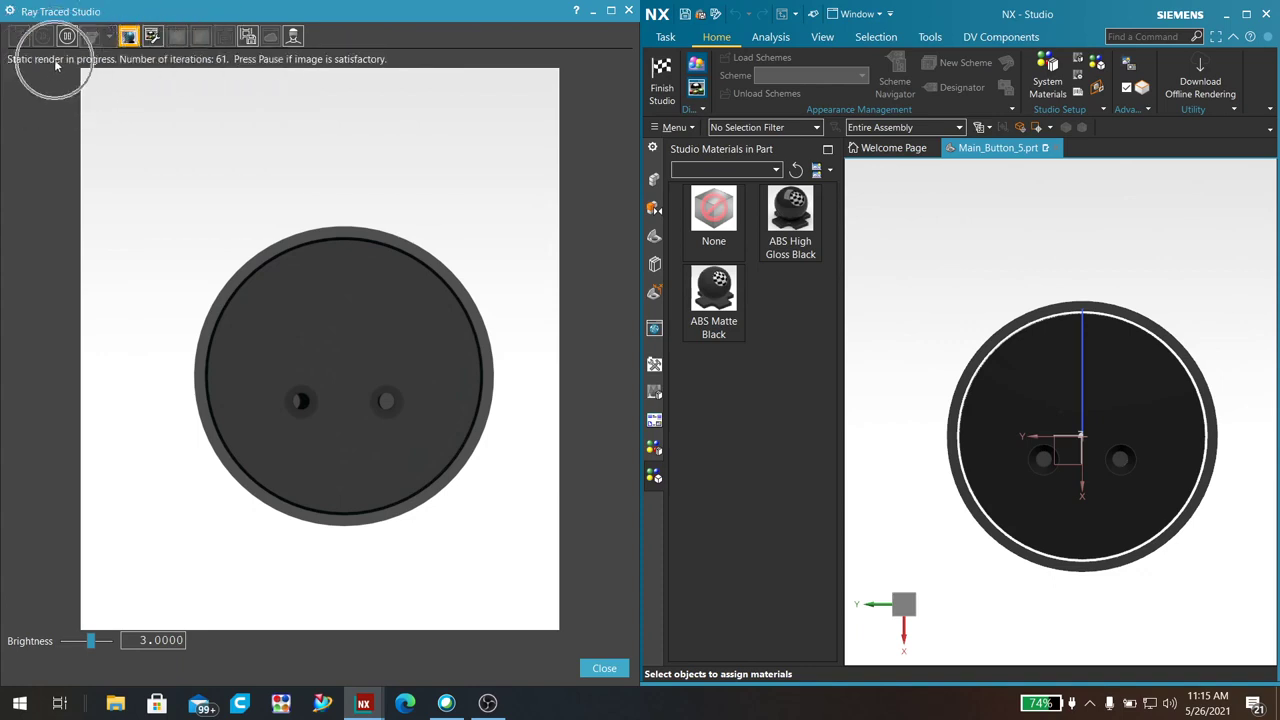
left_click(55, 60)
left_click(55, 60)
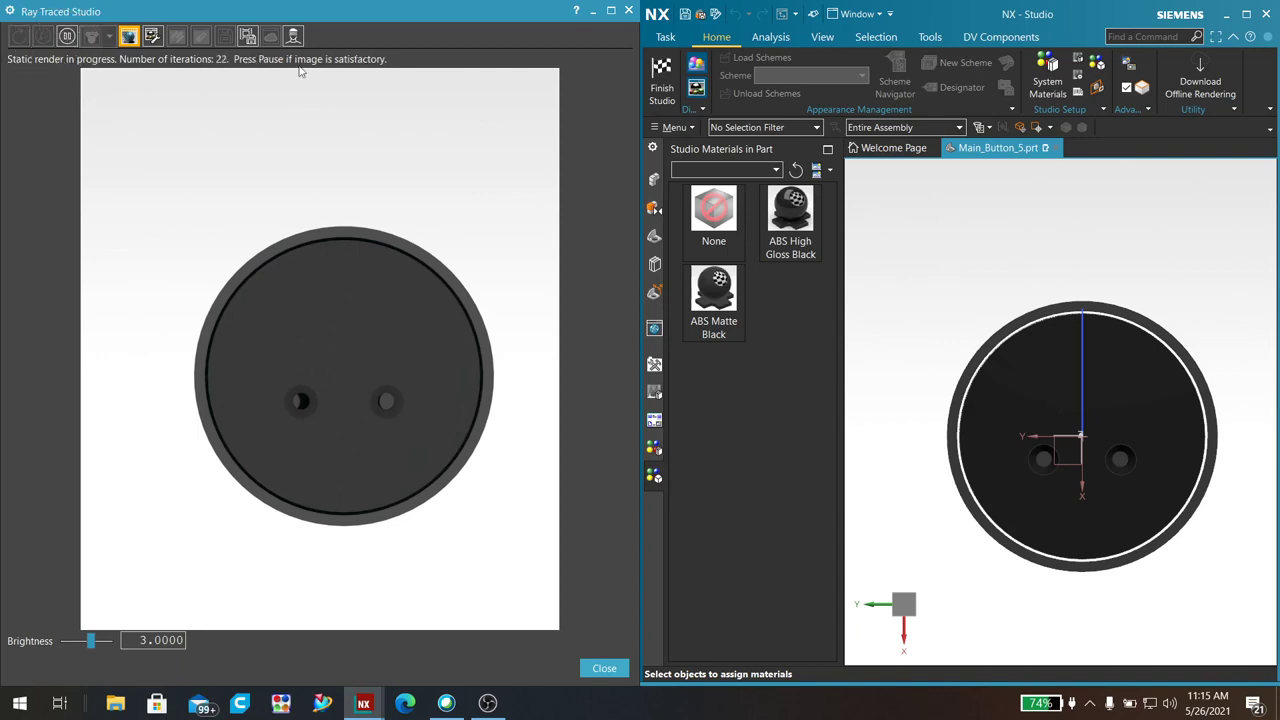
left_click(223, 63)
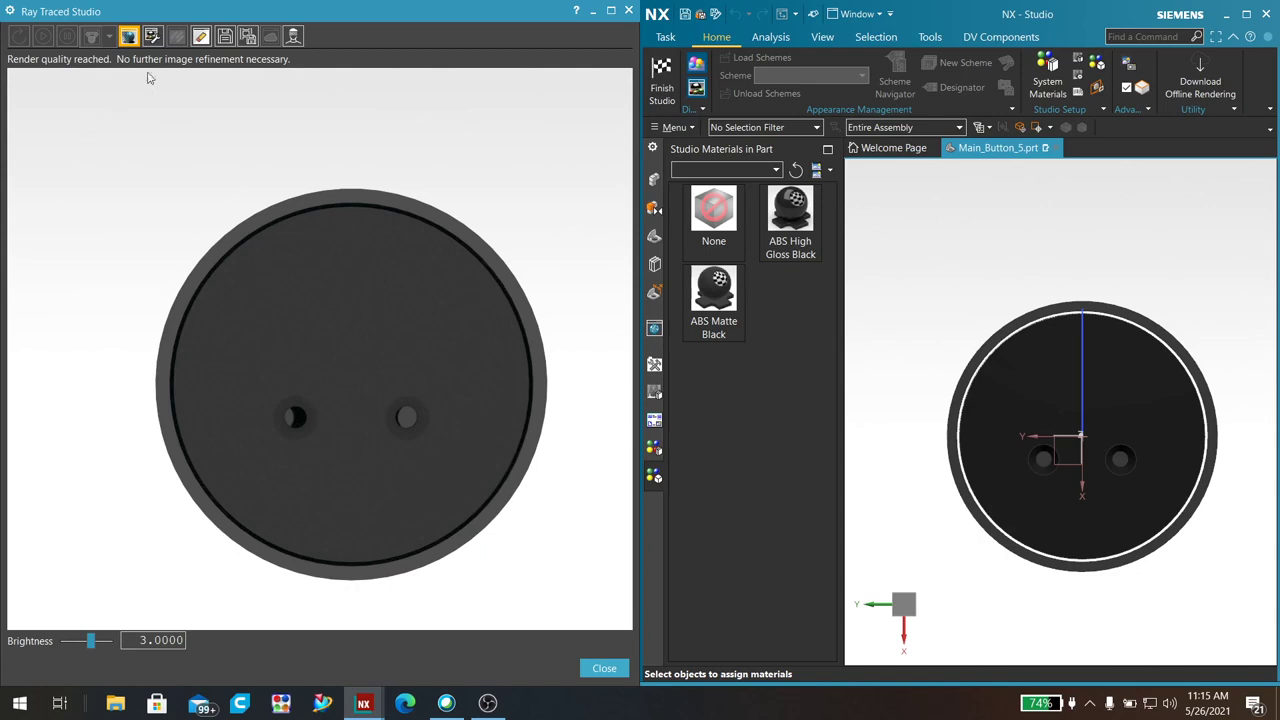
Replace the static image with a new ray-traced render of the button tilted to show its light face and side slot.
left_click(201, 37)
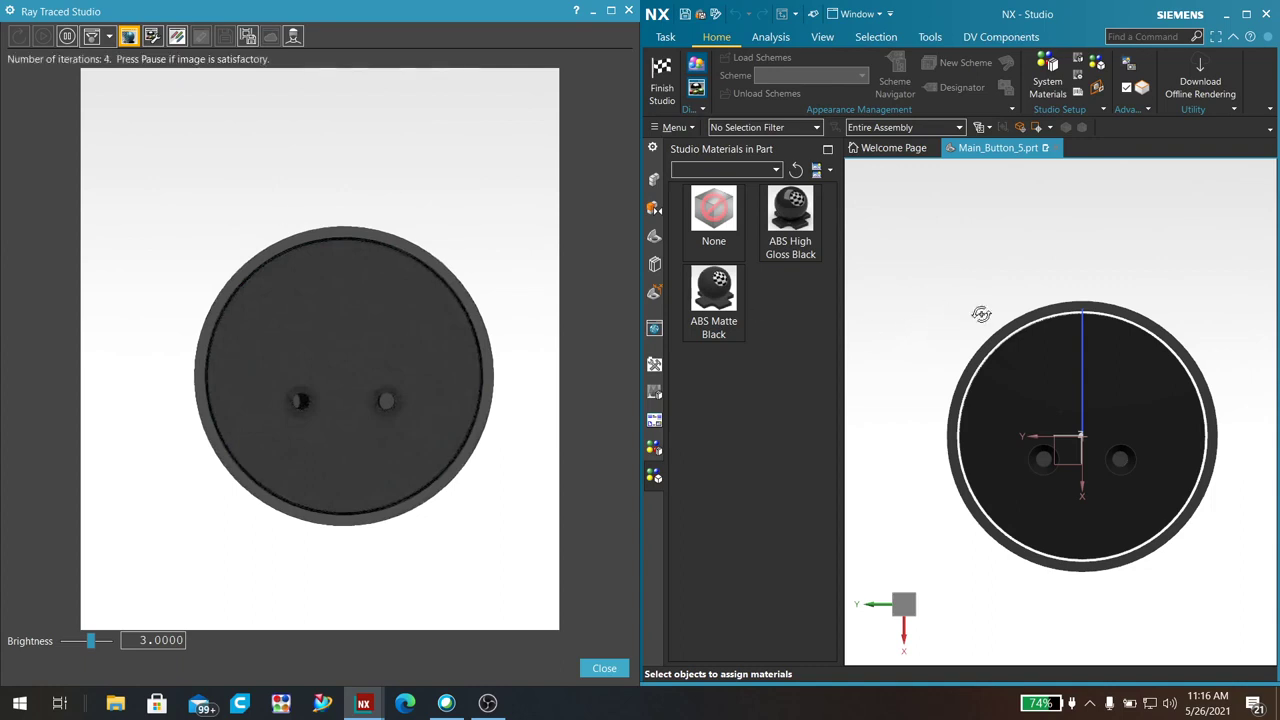
mouse_move(981, 314)
middle_mouse_down()
mouse_move(986, 371)
mouse_move(934, 363)
mouse_move(934, 402)
middle_mouse_up()
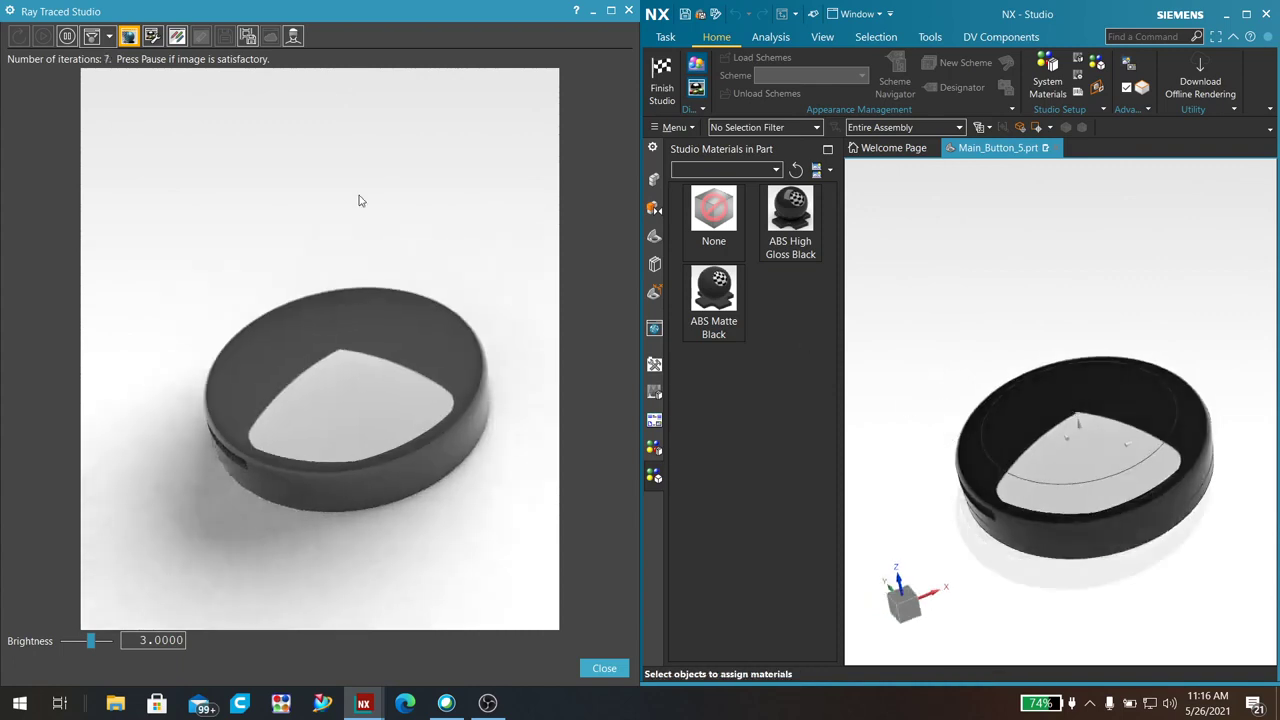
left_click(176, 40)
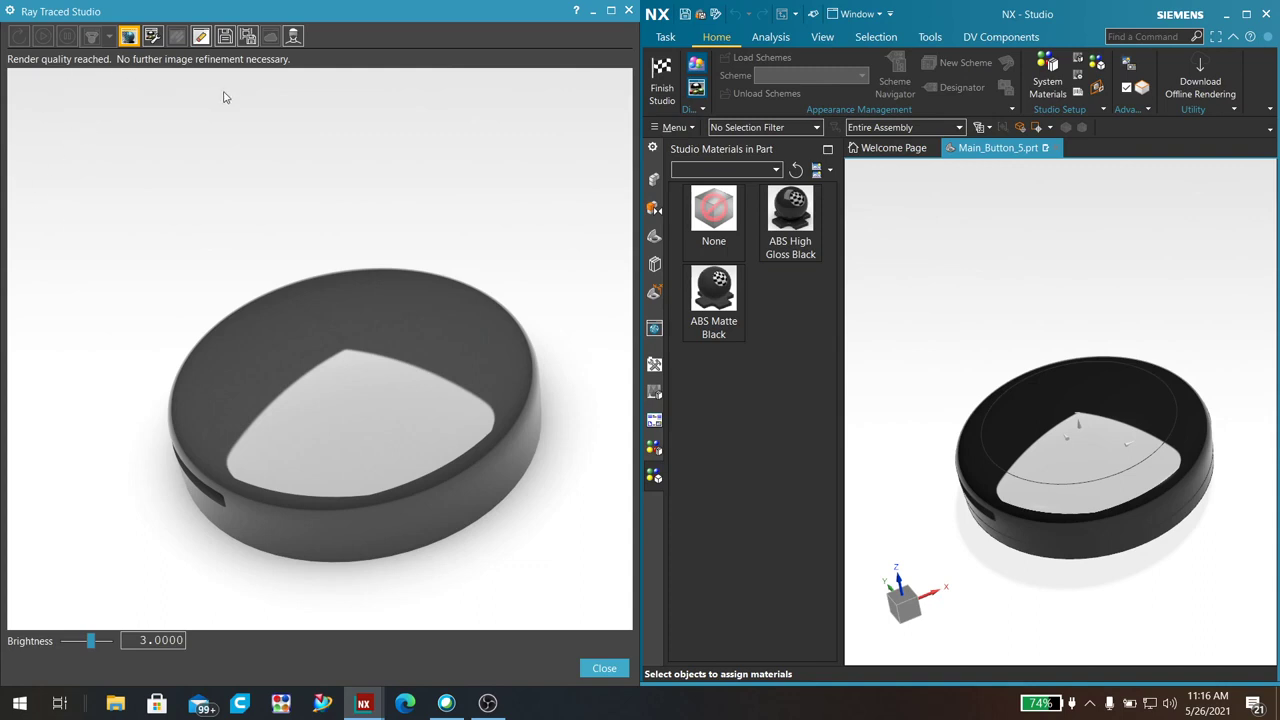
Save the rendered image in TIFF format to the Desktop as Main_Button_5.tif, without a transparent background.
left_click(224, 38)
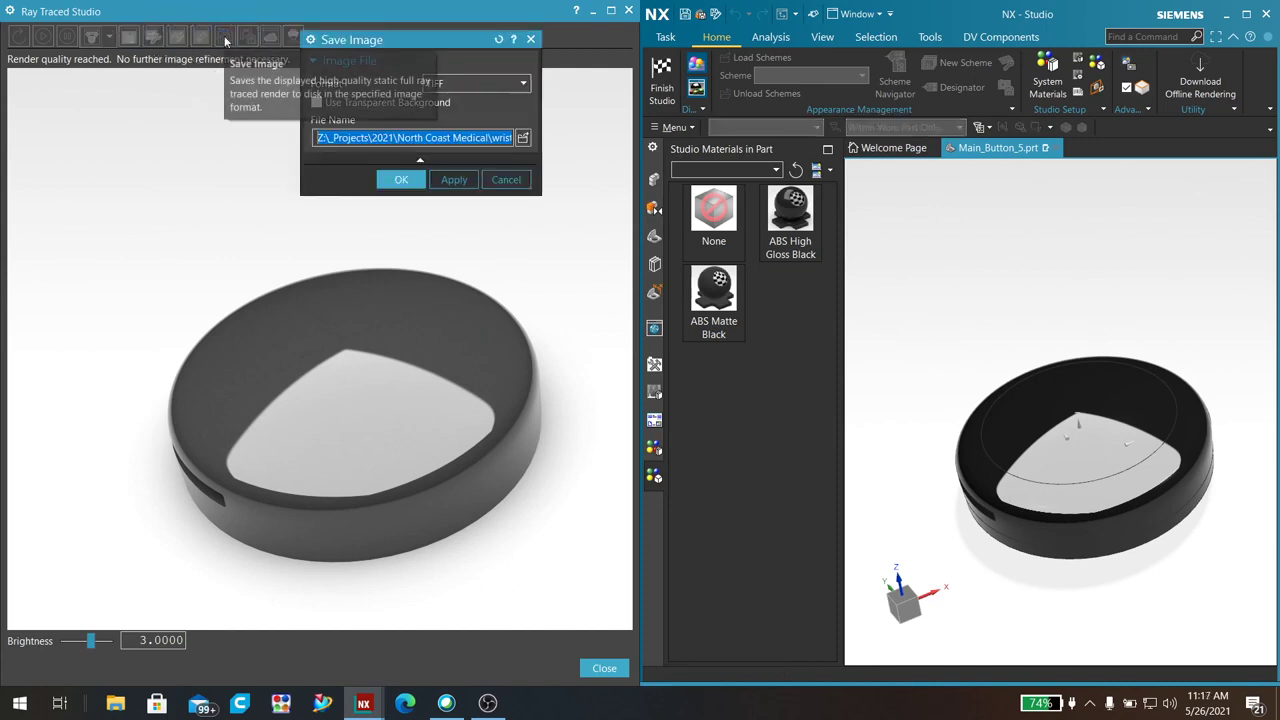
left_click_drag(405, 44, 505, 95)
left_click(547, 127)
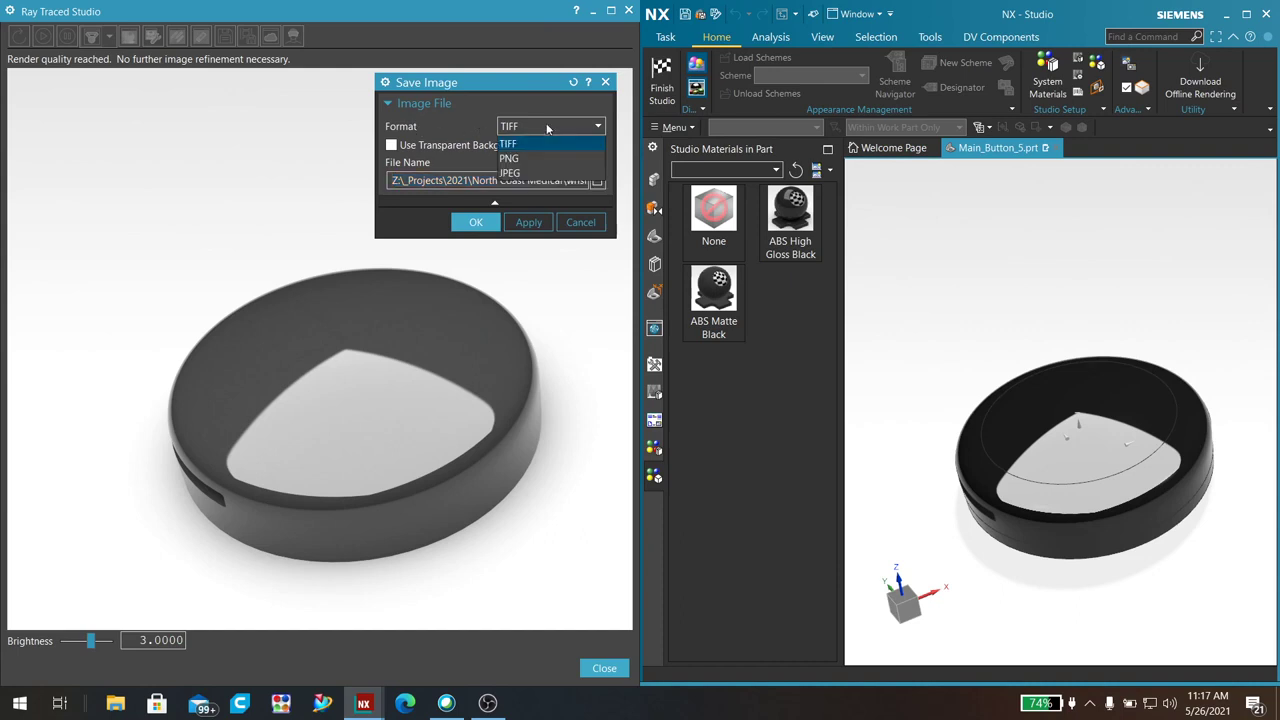
left_click(543, 126)
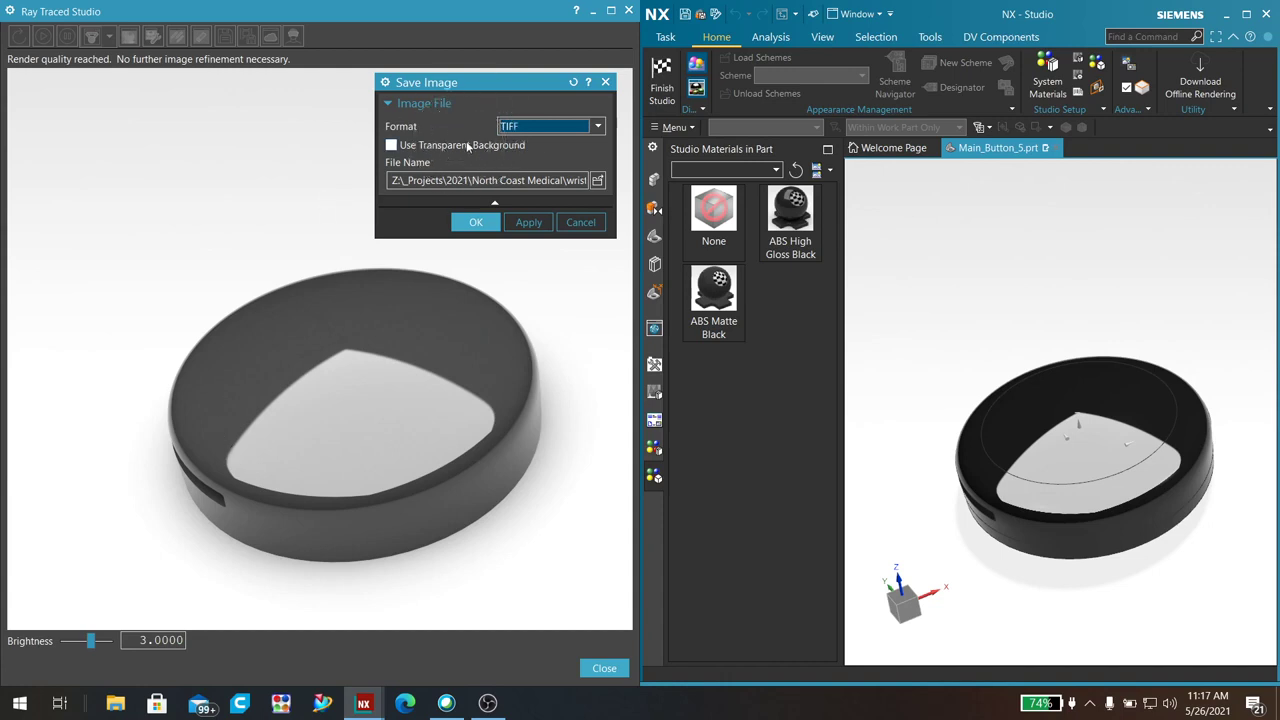
left_click(598, 183)
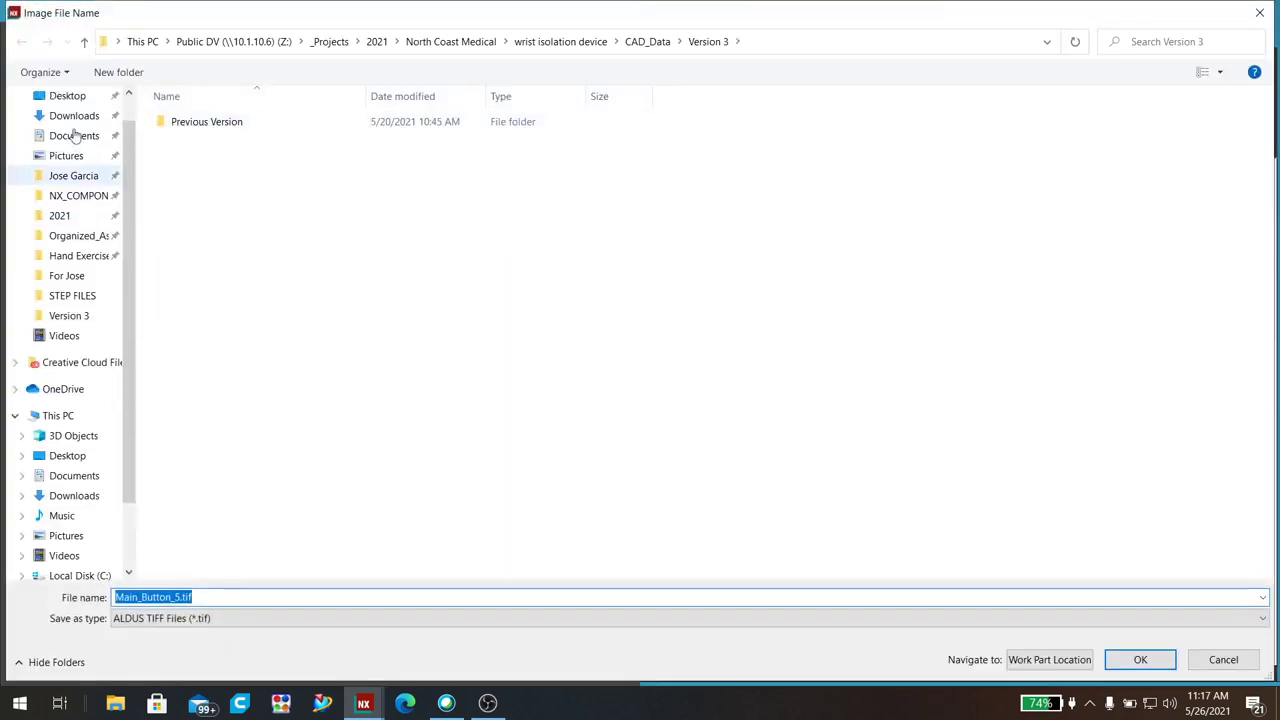
scroll(74, 136, "up", 2)
left_click(70, 129)
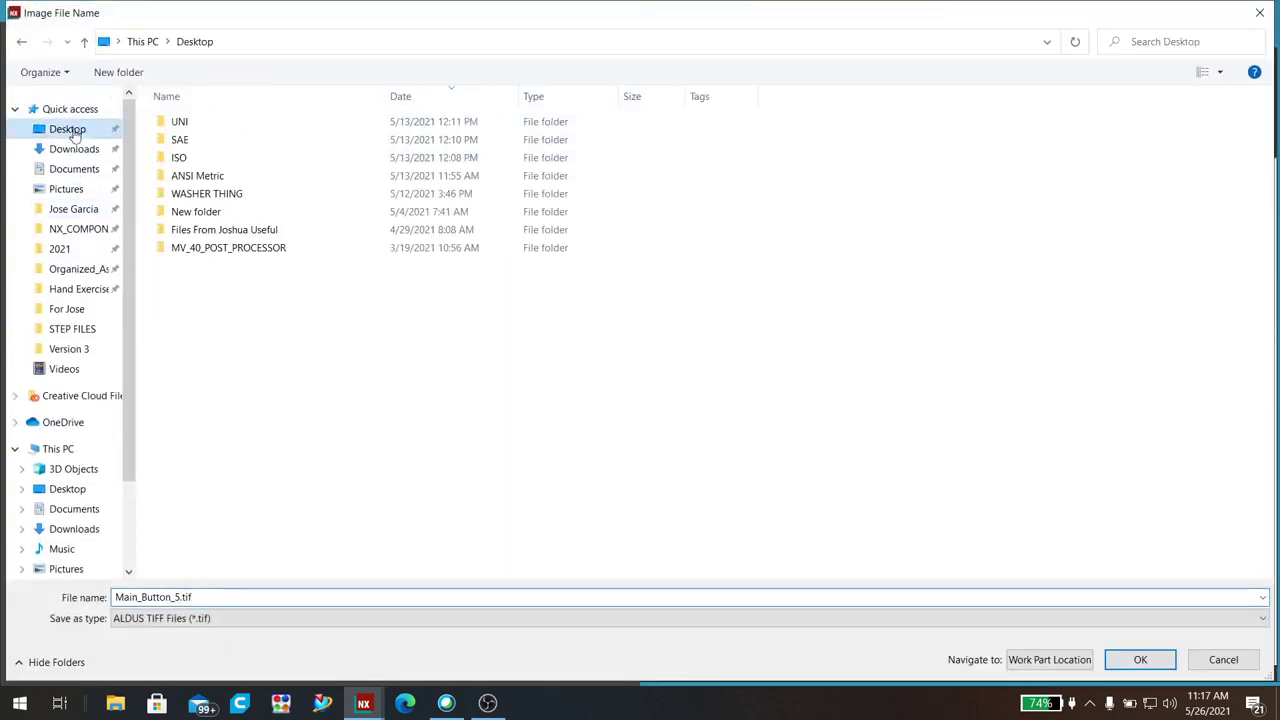
left_click(1166, 657)
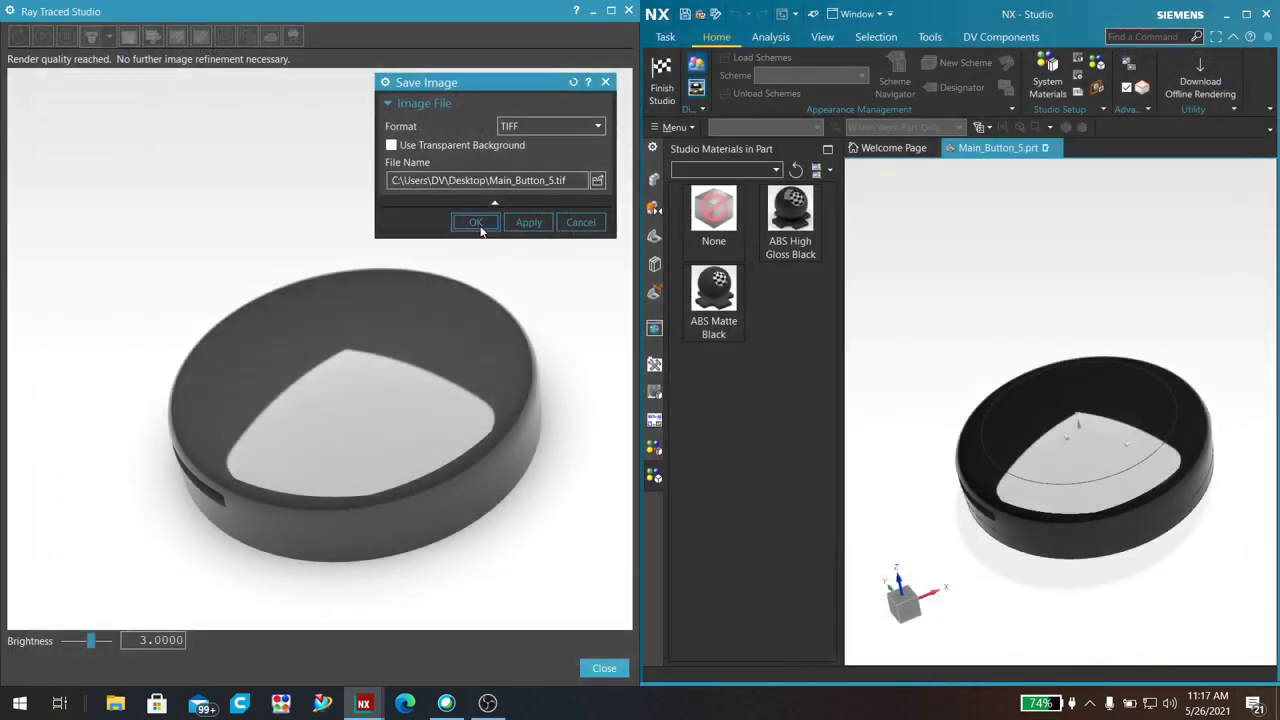
left_click(476, 223)
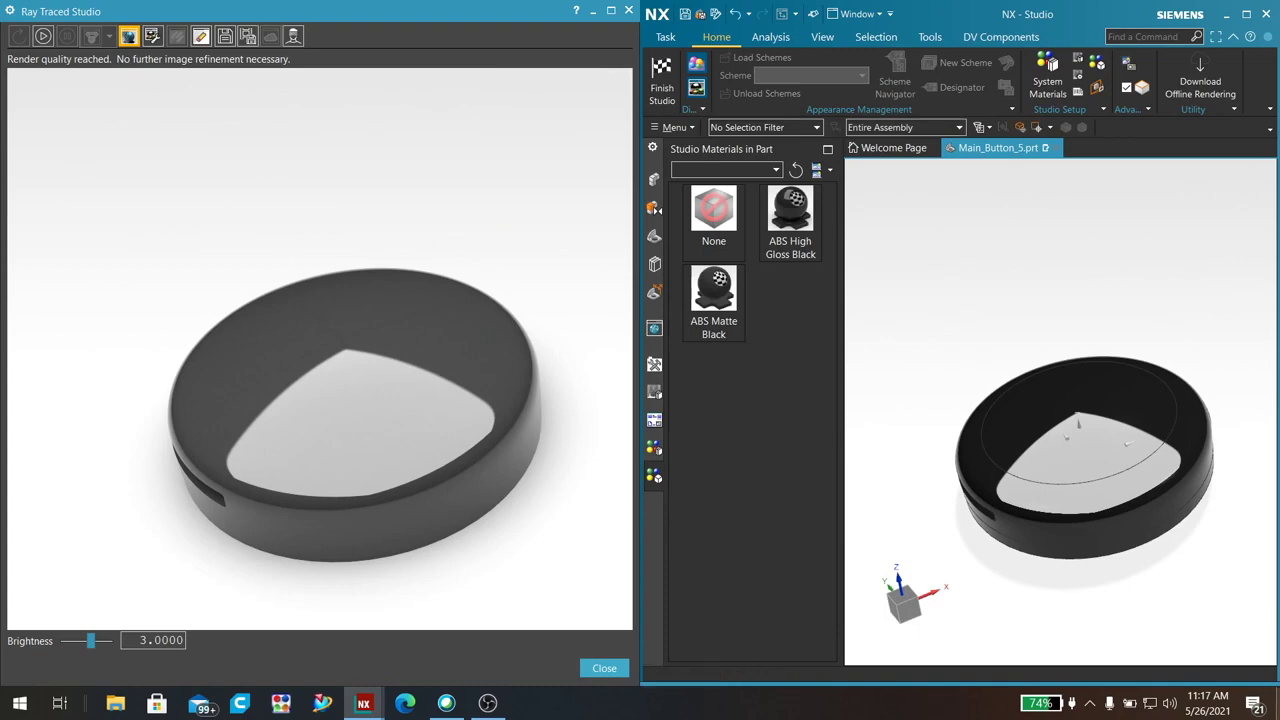
Open the saved Main_Button_5.tif from the desktop to check the render, close it and return to NX.
key("super+d")
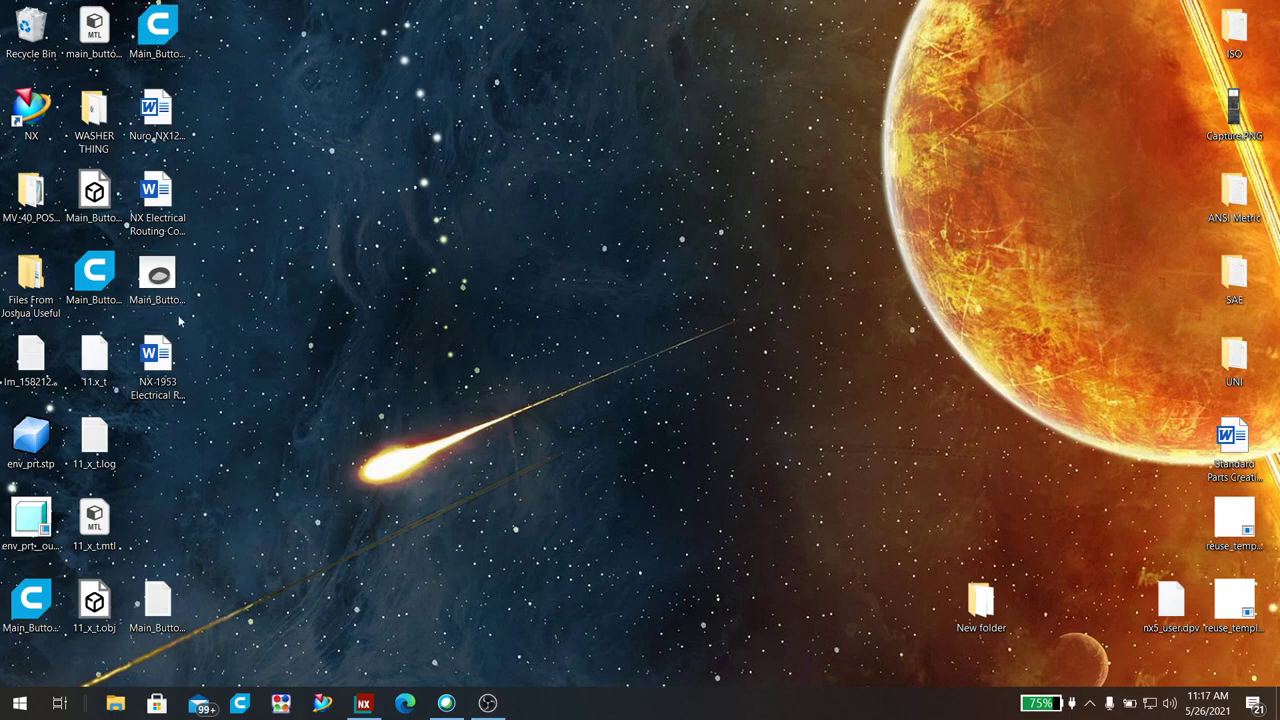
left_click(157, 278)
double_click(157, 280)
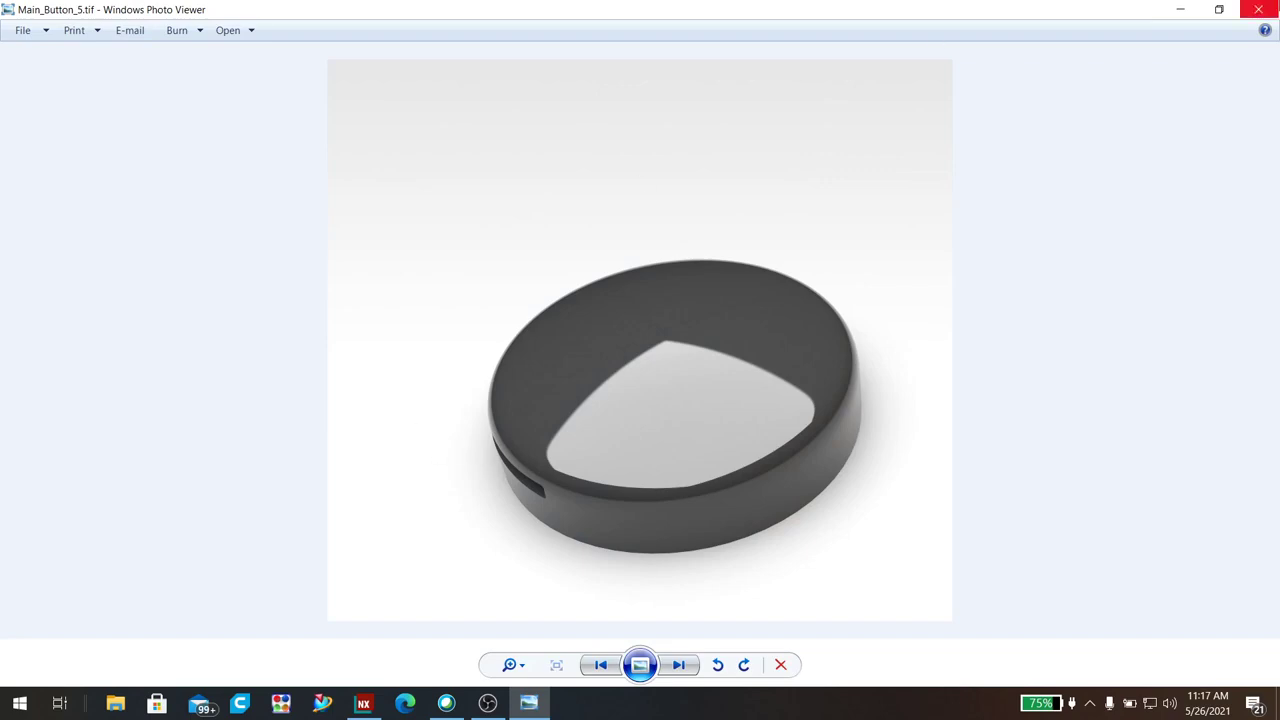
left_click(1258, 9)
left_click(363, 703)
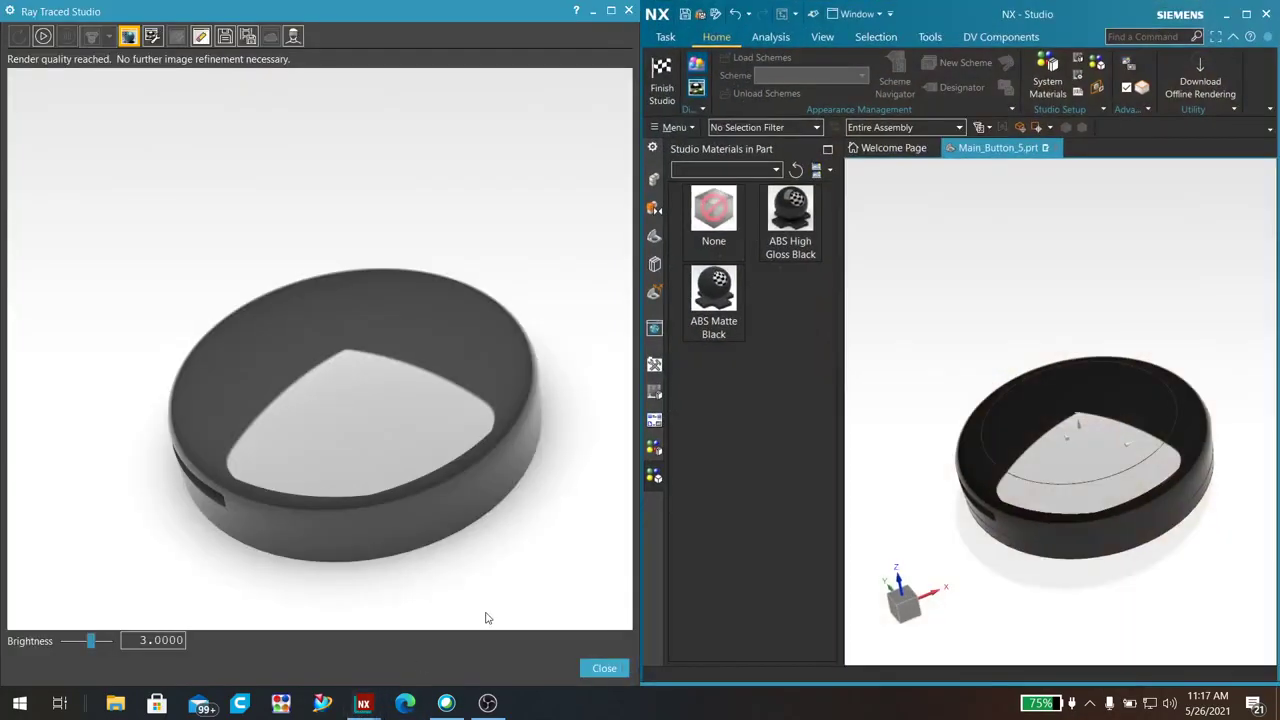
Close Ray Traced Studio, maximize the main window and open Scene Preferences beside the button.
left_click(630, 11)
left_click(1246, 14)
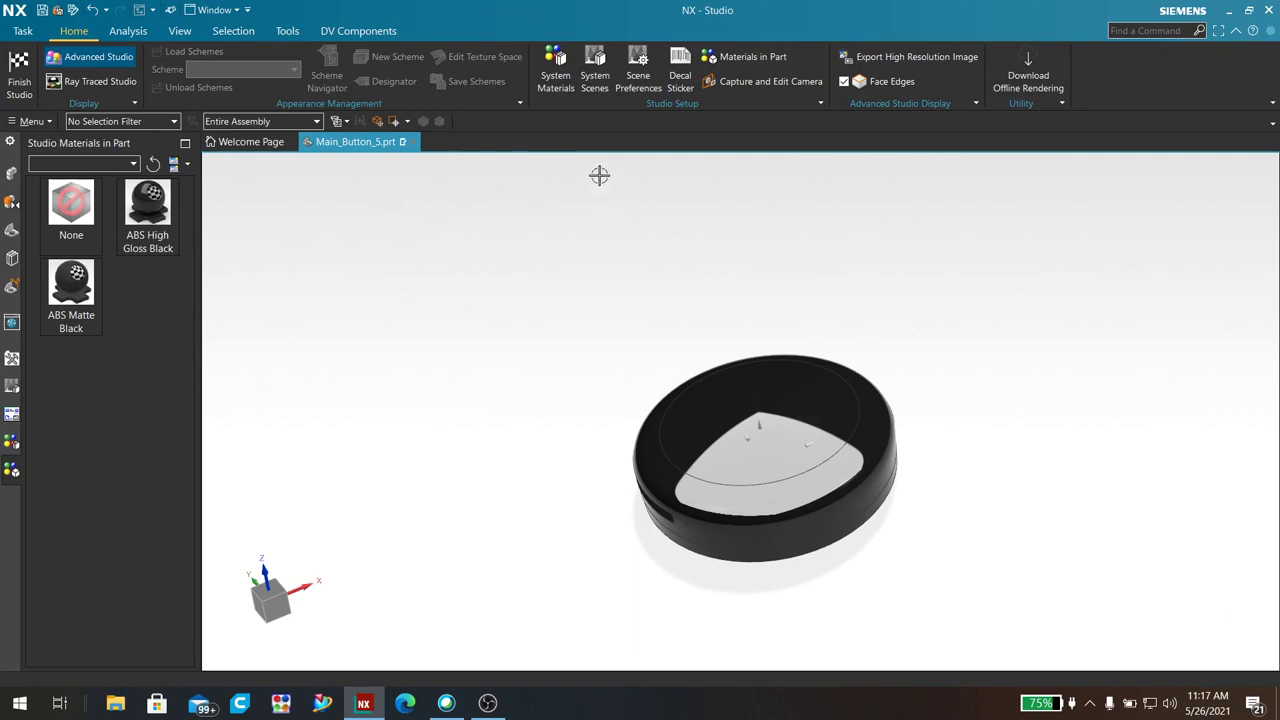
left_click(633, 85)
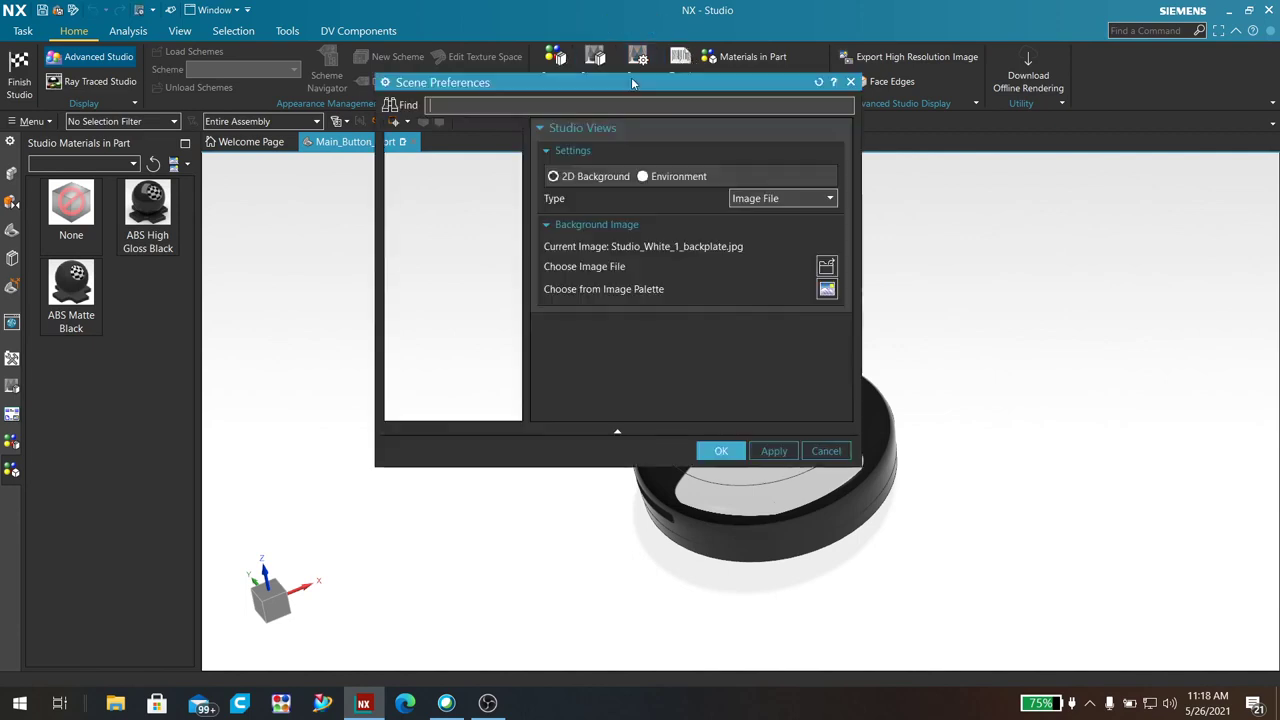
left_click_drag(621, 91, 415, 170)
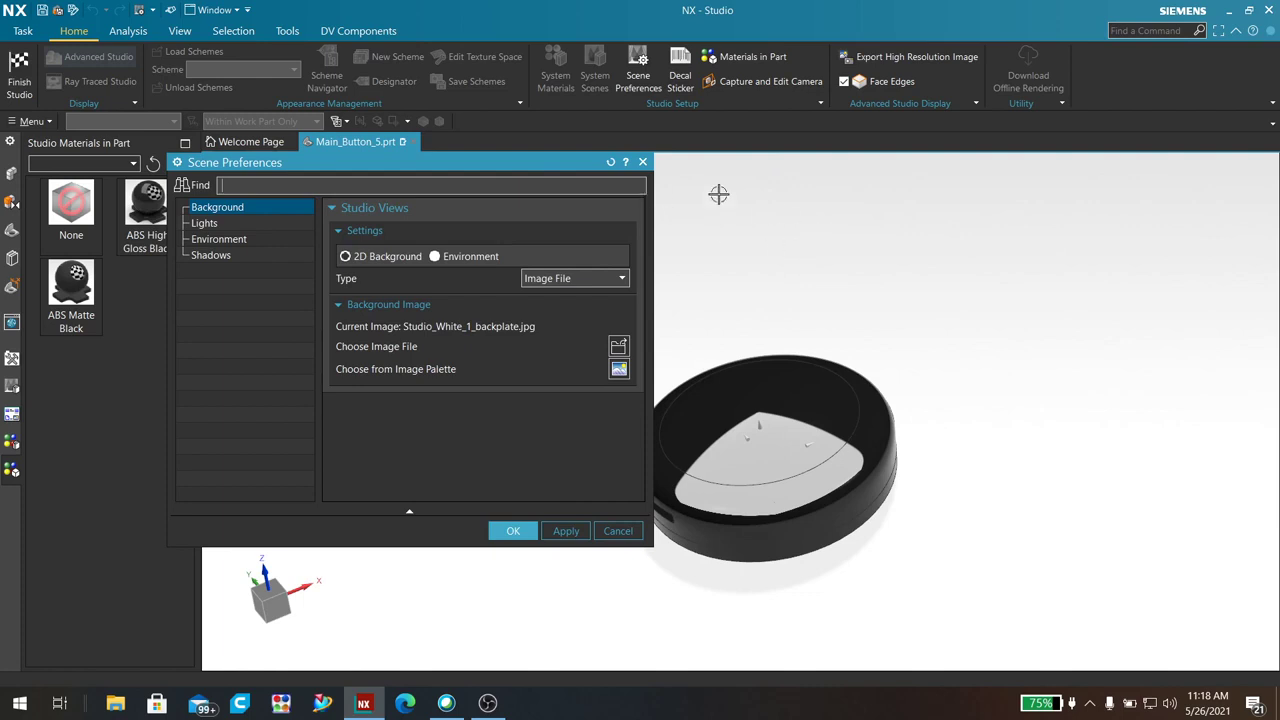
Open the scene's light settings and examine the Scene Right Top light's direction relative to the button.
left_click(205, 223)
scroll(911, 298, "down", 2)
scroll(827, 252, "up", 1)
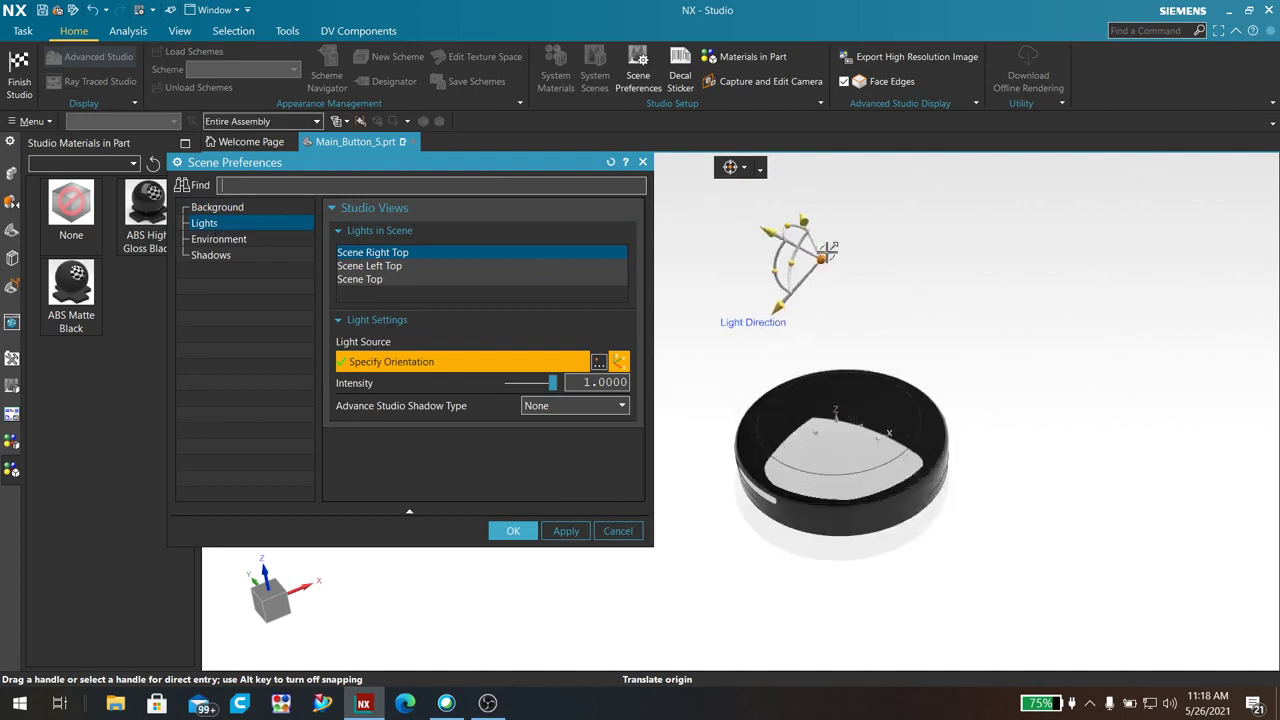
left_click_drag(768, 277, 812, 290)
middle_click_drag(995, 340, 850, 278)
left_click_drag(850, 278, 818, 343)
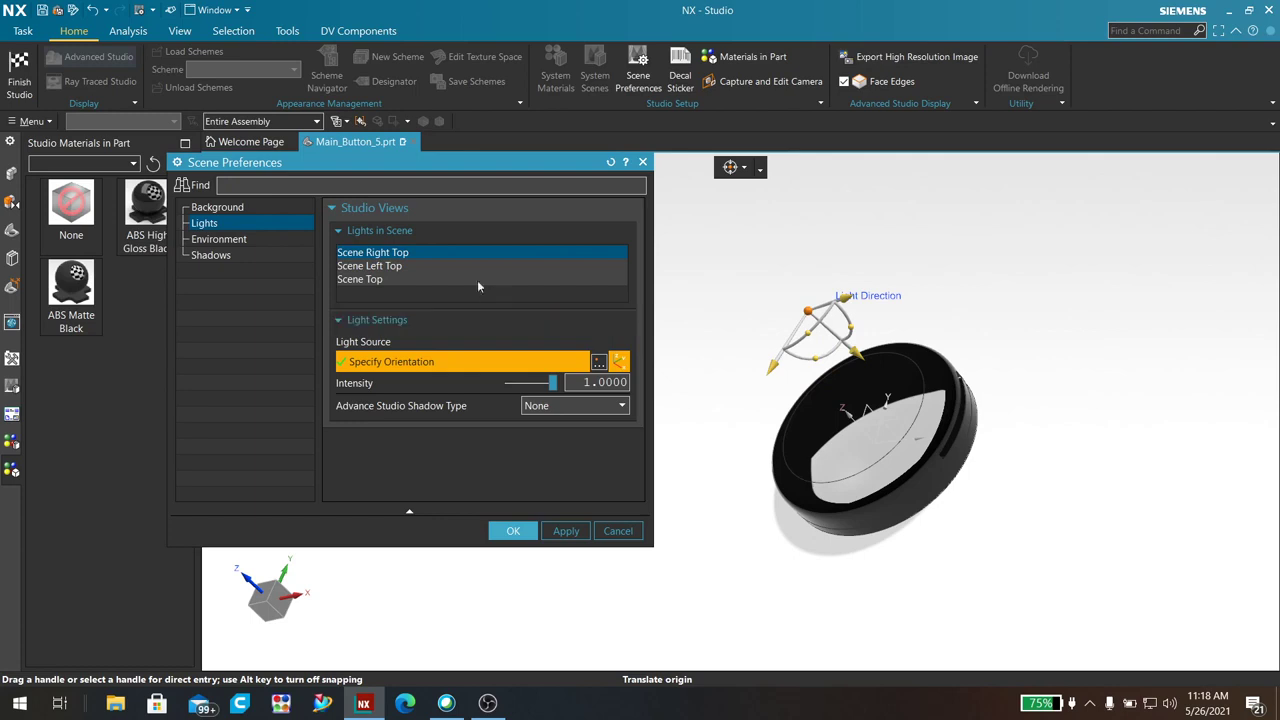
Raise the intensity of the Scene Top light.
left_click(361, 268)
left_click(370, 281)
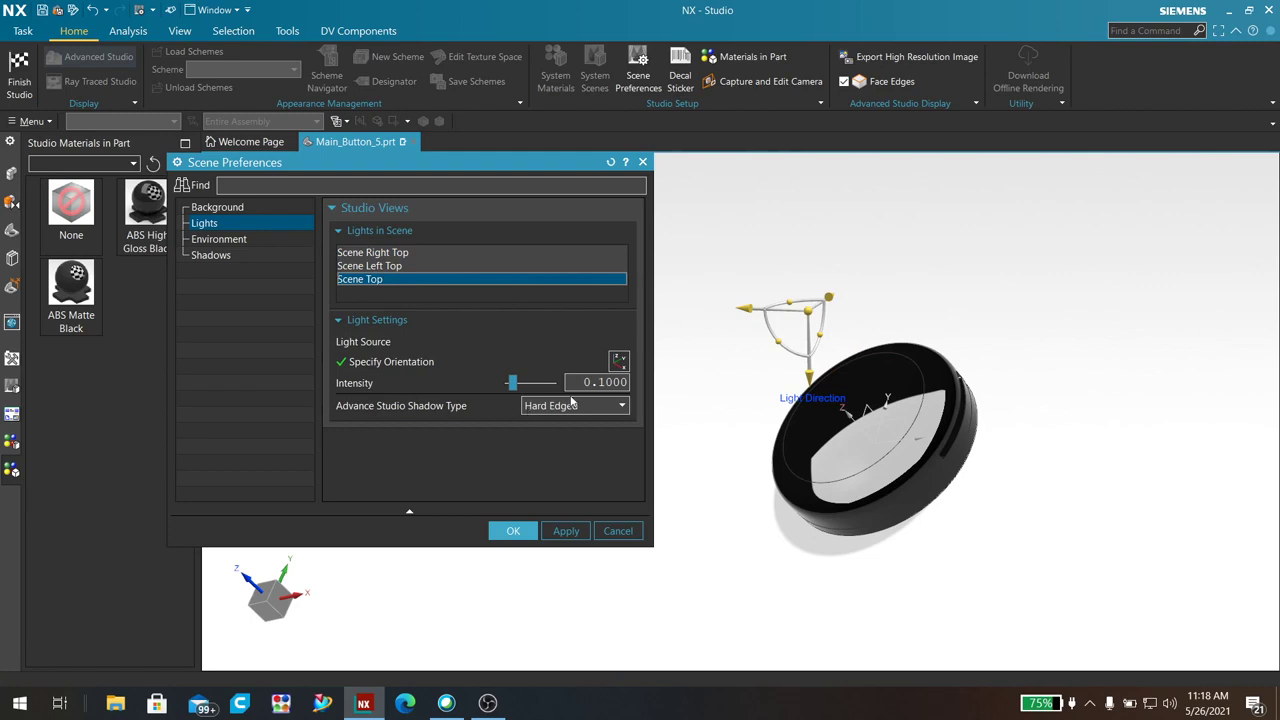
mouse_move(513, 384)
left_mouse_down()
mouse_move(570, 387)
mouse_move(523, 389)
left_mouse_up()
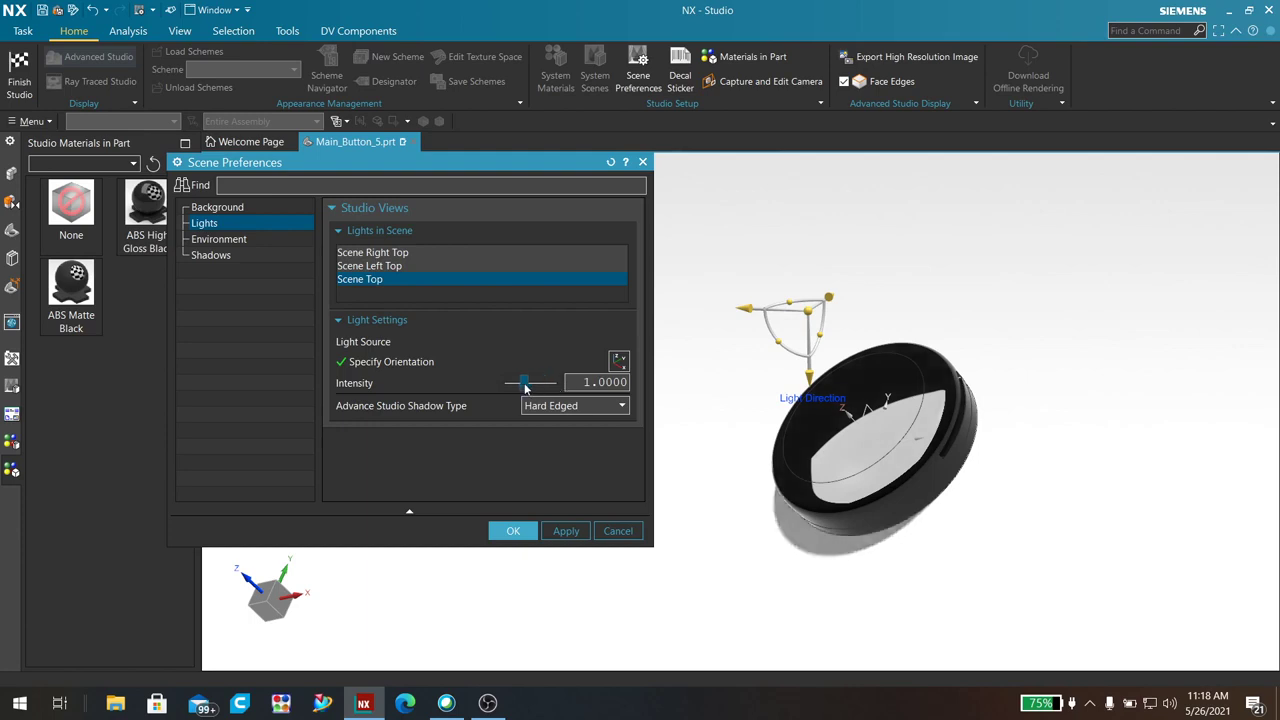
Set the Scene Left Top light's intensity to 1.0, accept the scene preferences and view the button from above at an angle.
left_click(392, 268)
left_click_drag(528, 384, 587, 387)
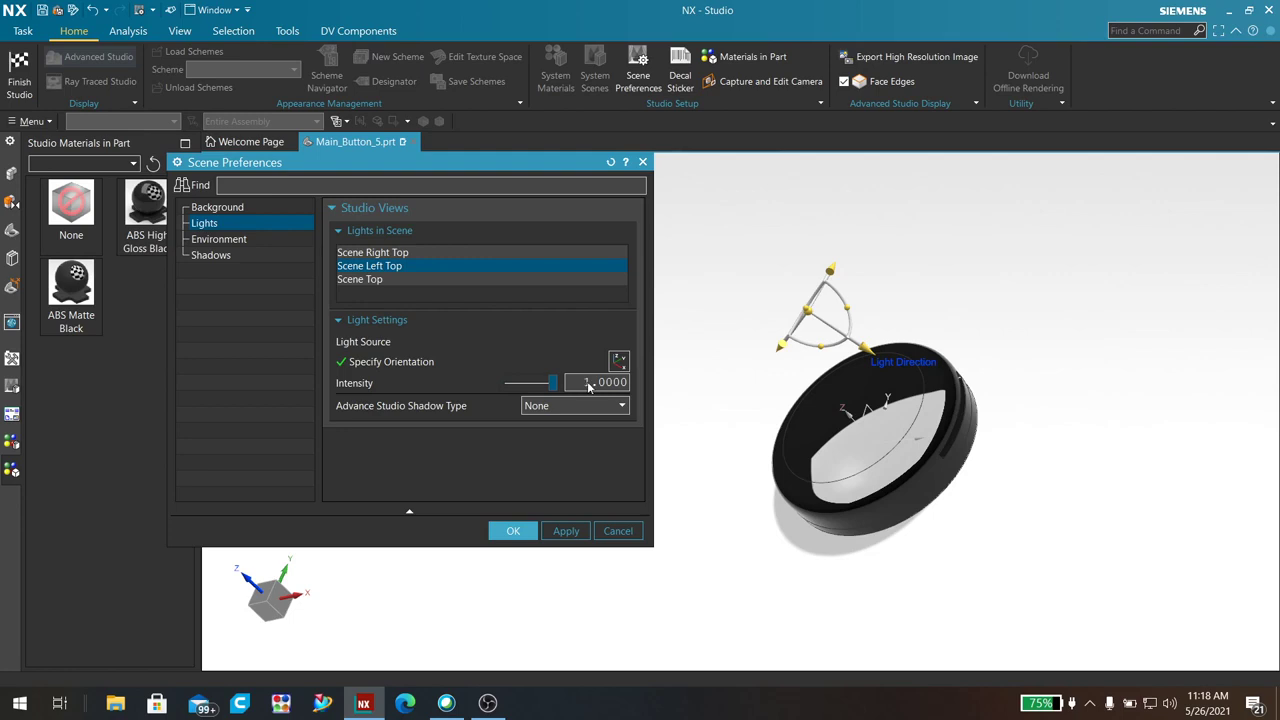
middle_click_drag(1077, 386, 1110, 400)
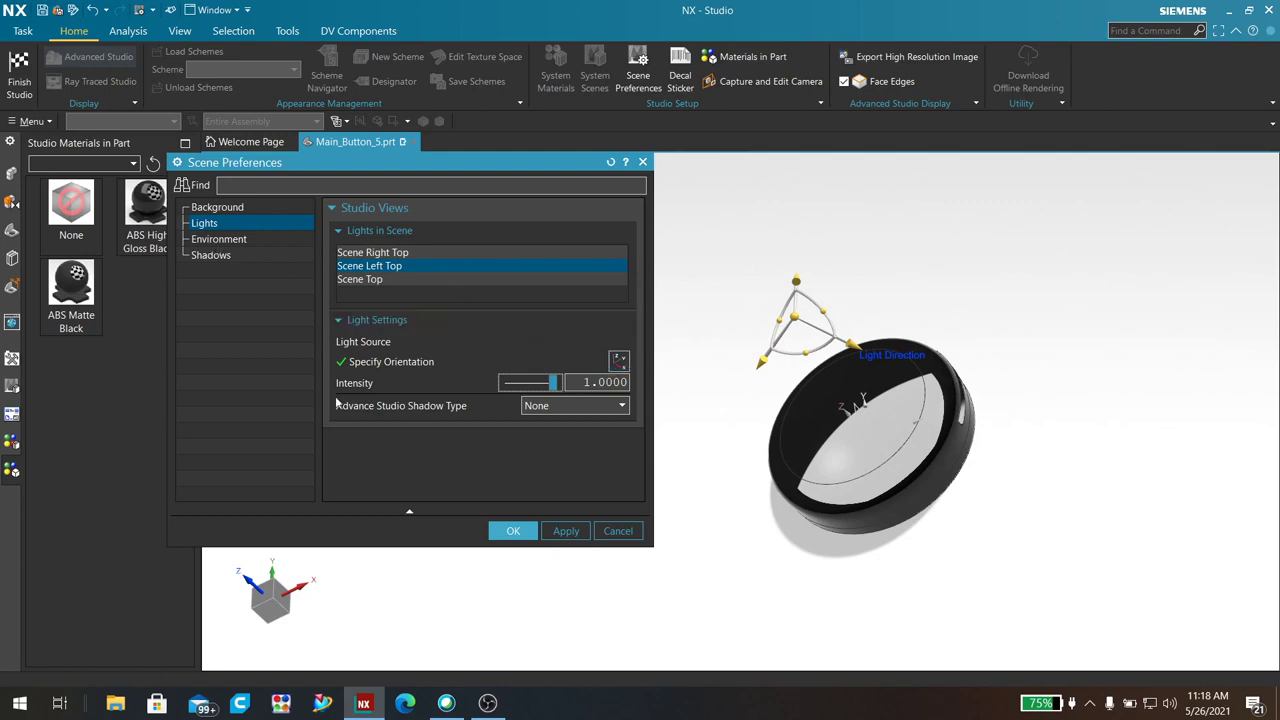
left_click(512, 530)
middle_click_drag(669, 600, 706, 425)
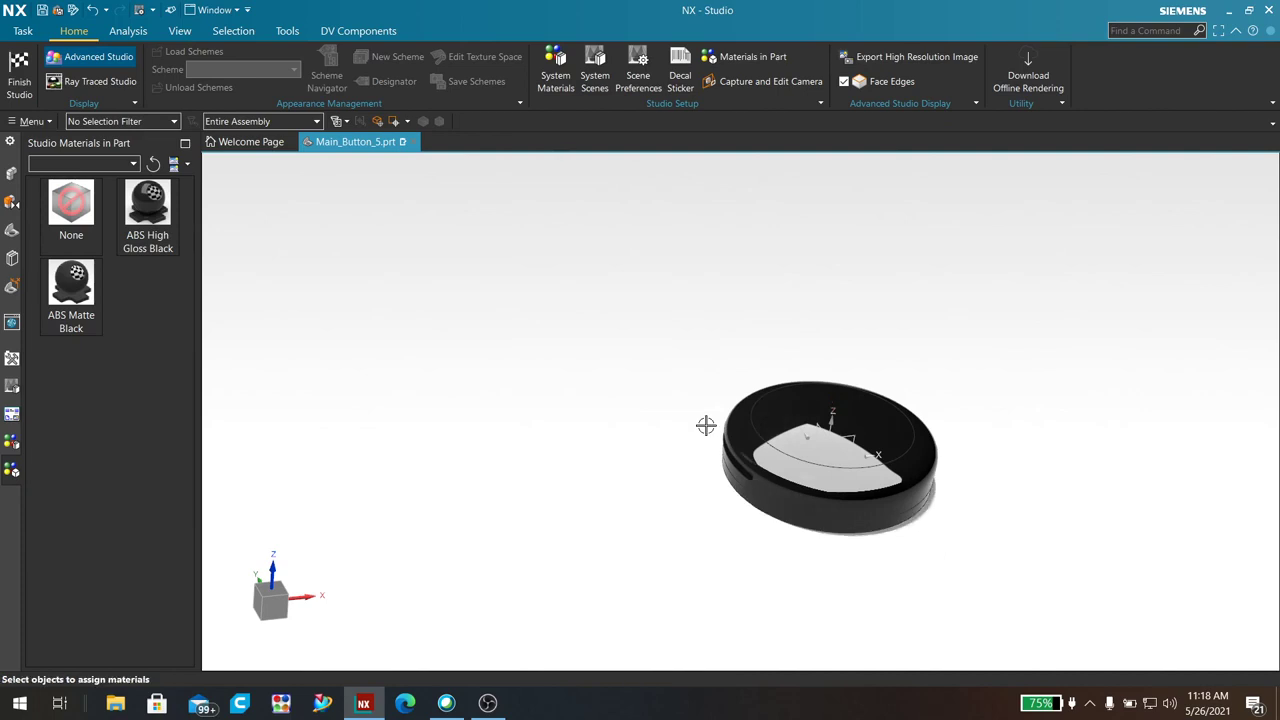